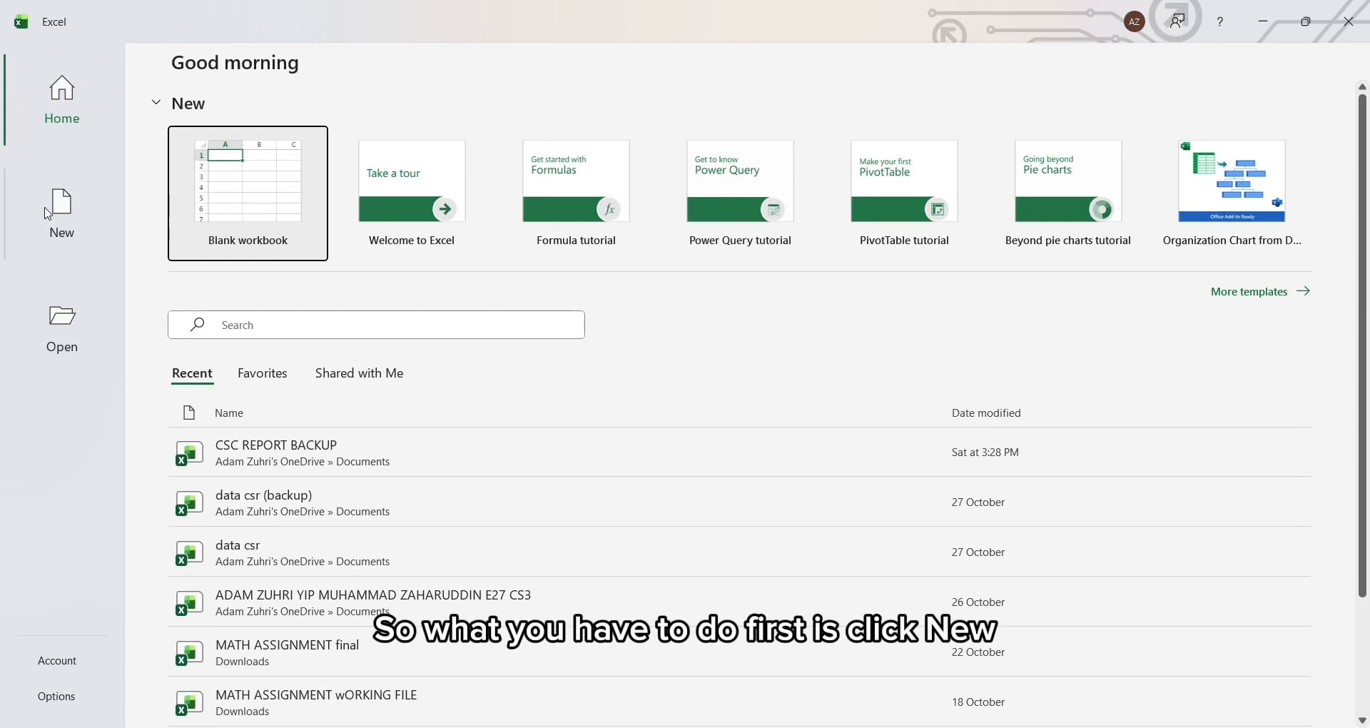
Step: Create a blank workbook and enter the header "Student" in cell A1
left_click(48, 213)
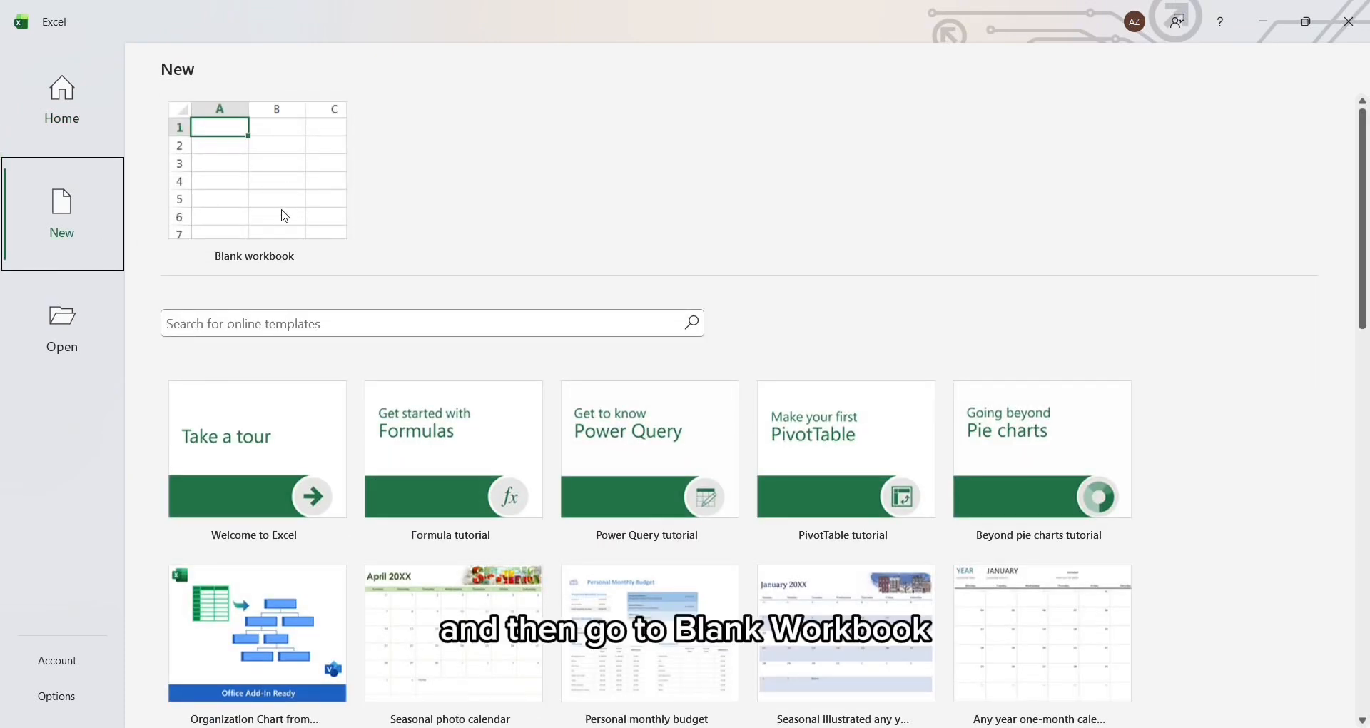
left_click(224, 159)
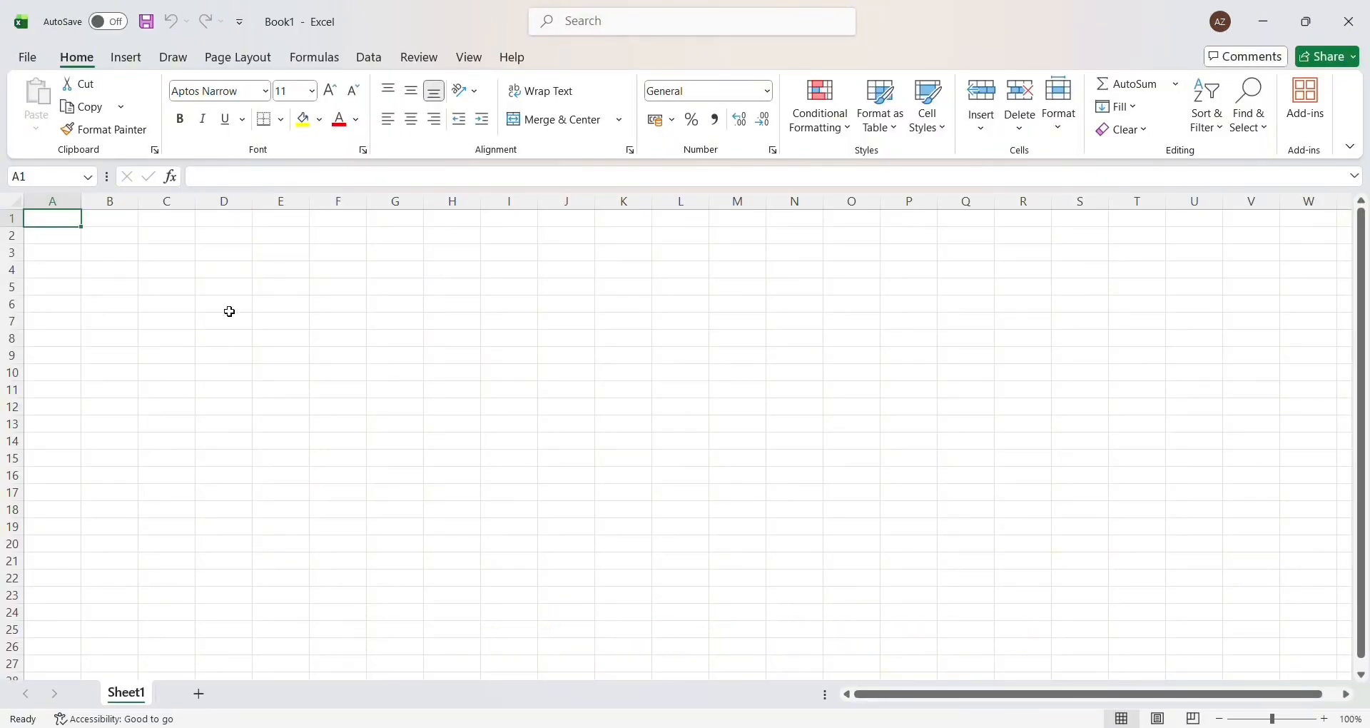
double_click(55, 225)
type("Student")
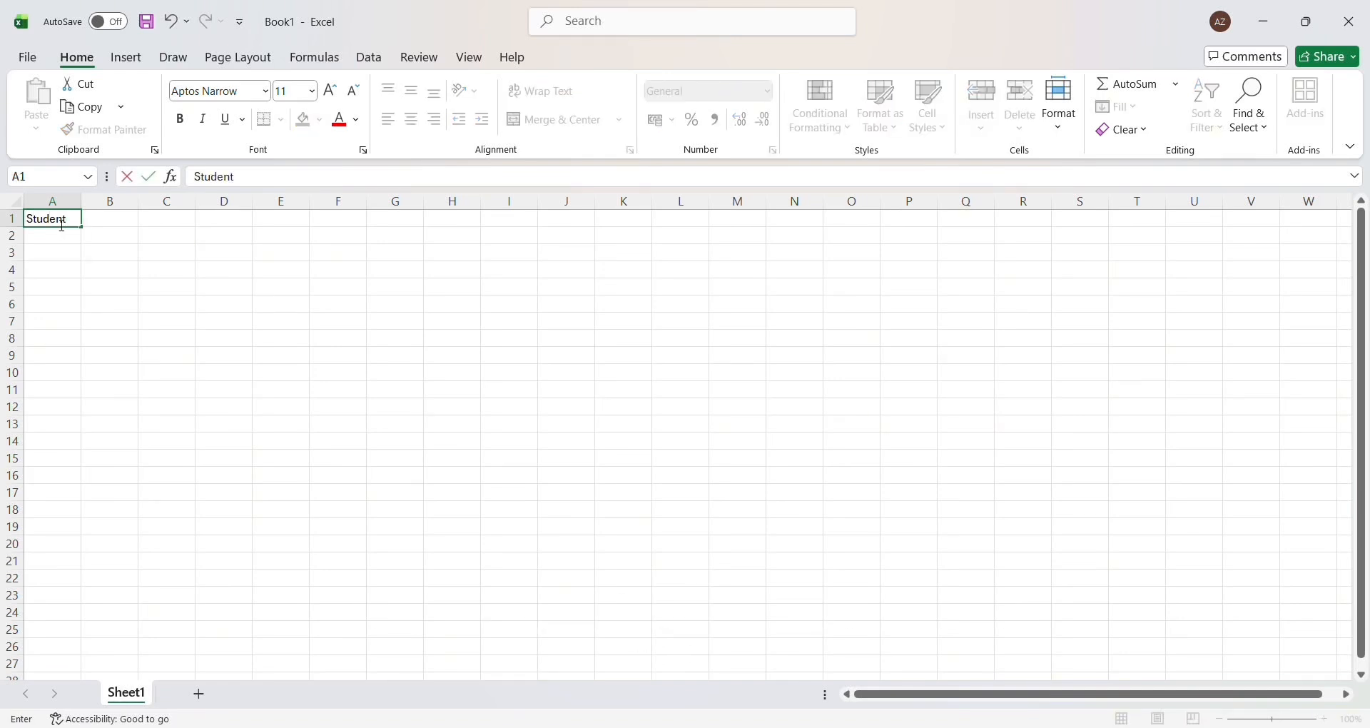
key("Tab")
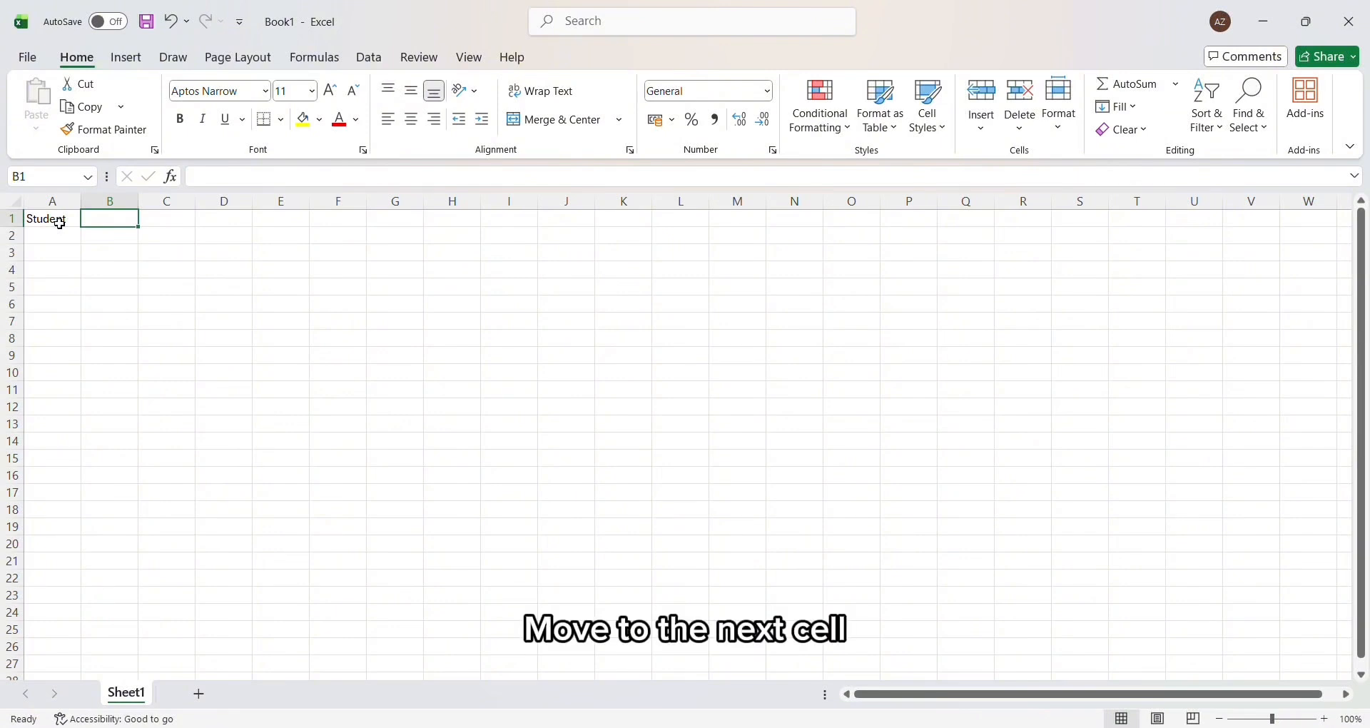
Step: Enter the header "Mark (over 50)" in cell B1
type("Mark(")
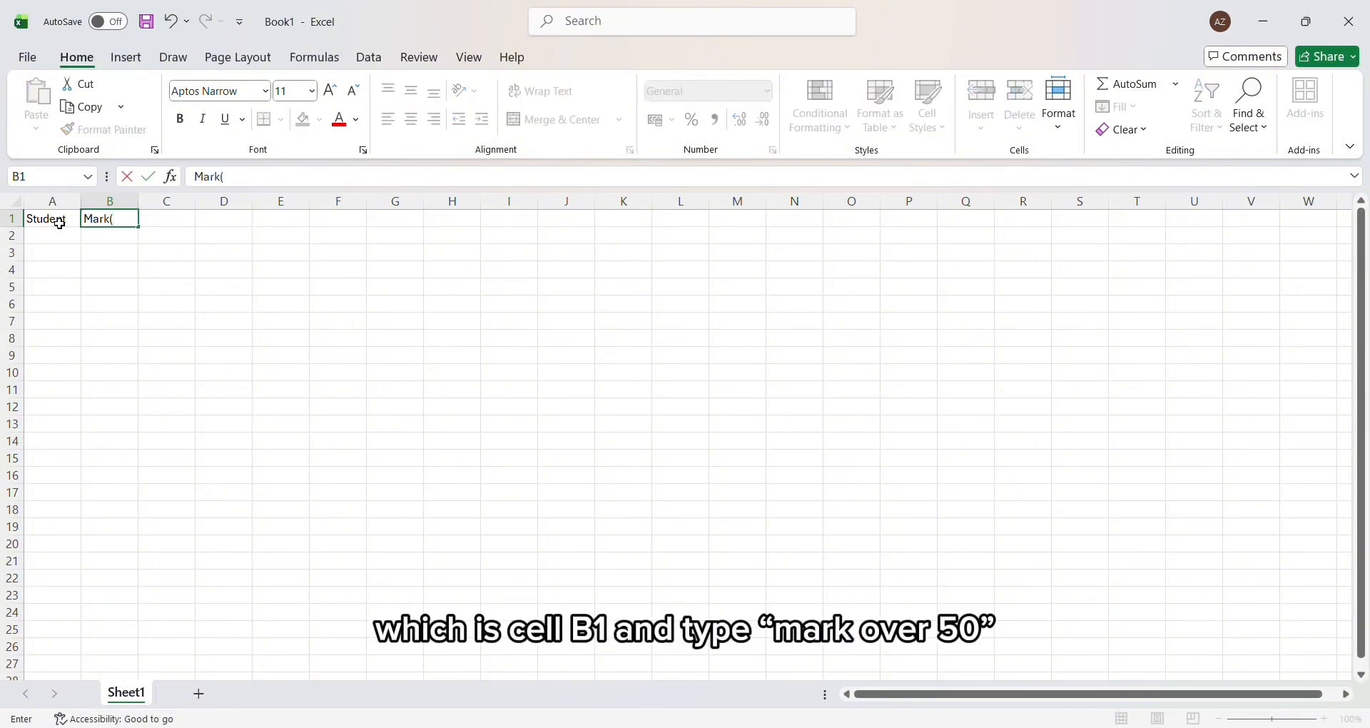
type("50")
key("BackSpace")
key("BackSpace")
key("BackSpace")
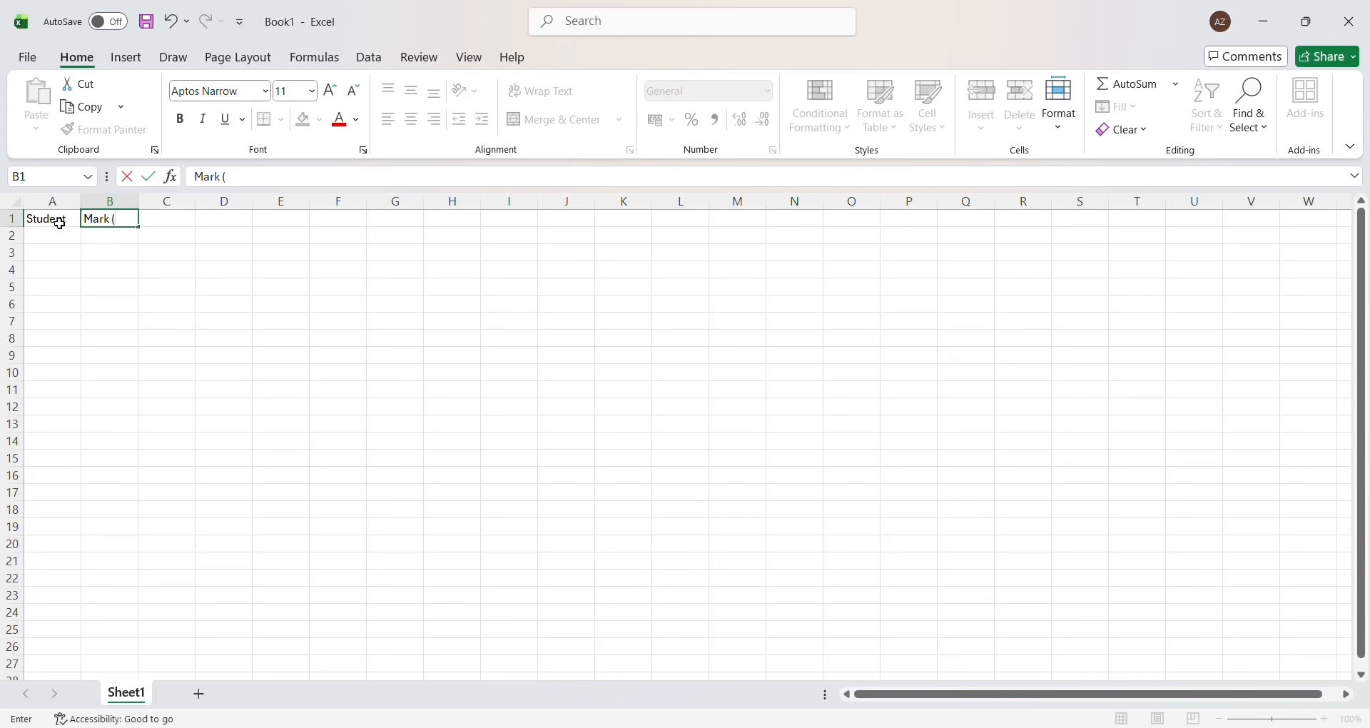
type("(over 50)")
key("Tab")
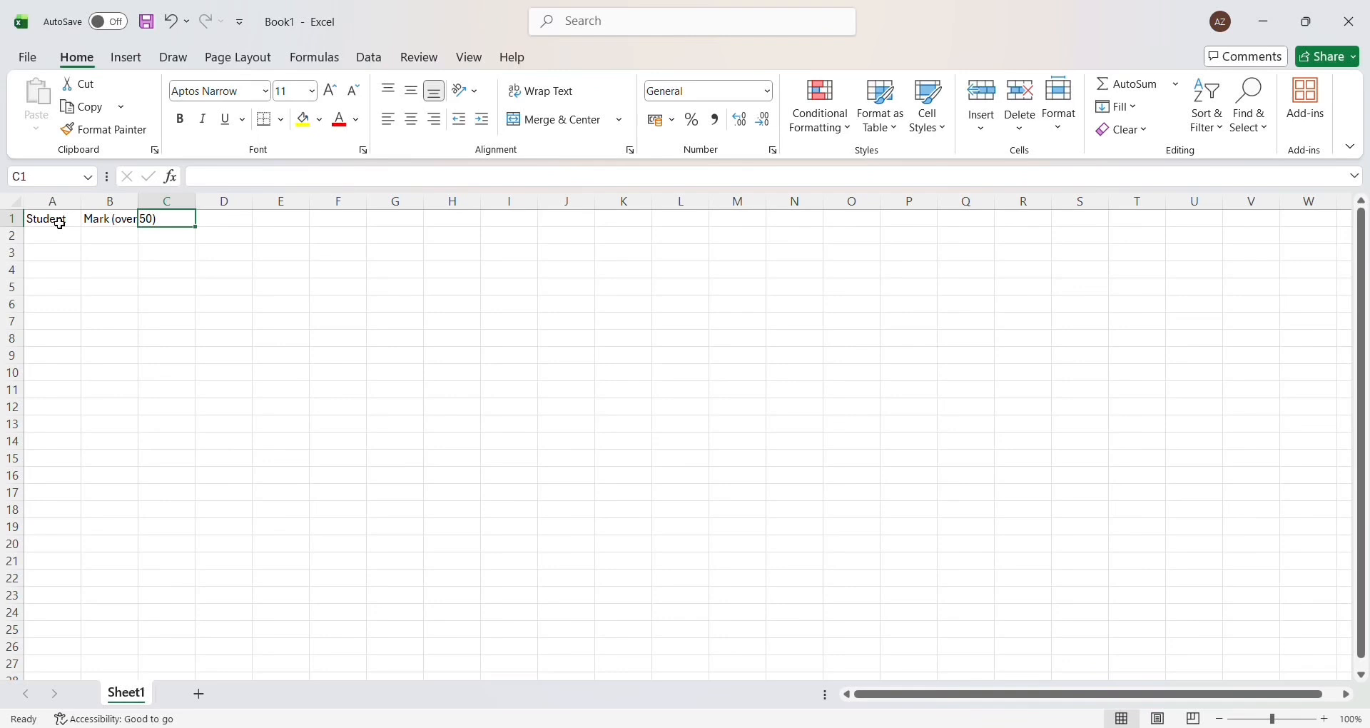
Step: Enter the header "Percentage (%)" in cell C1
type("Per")
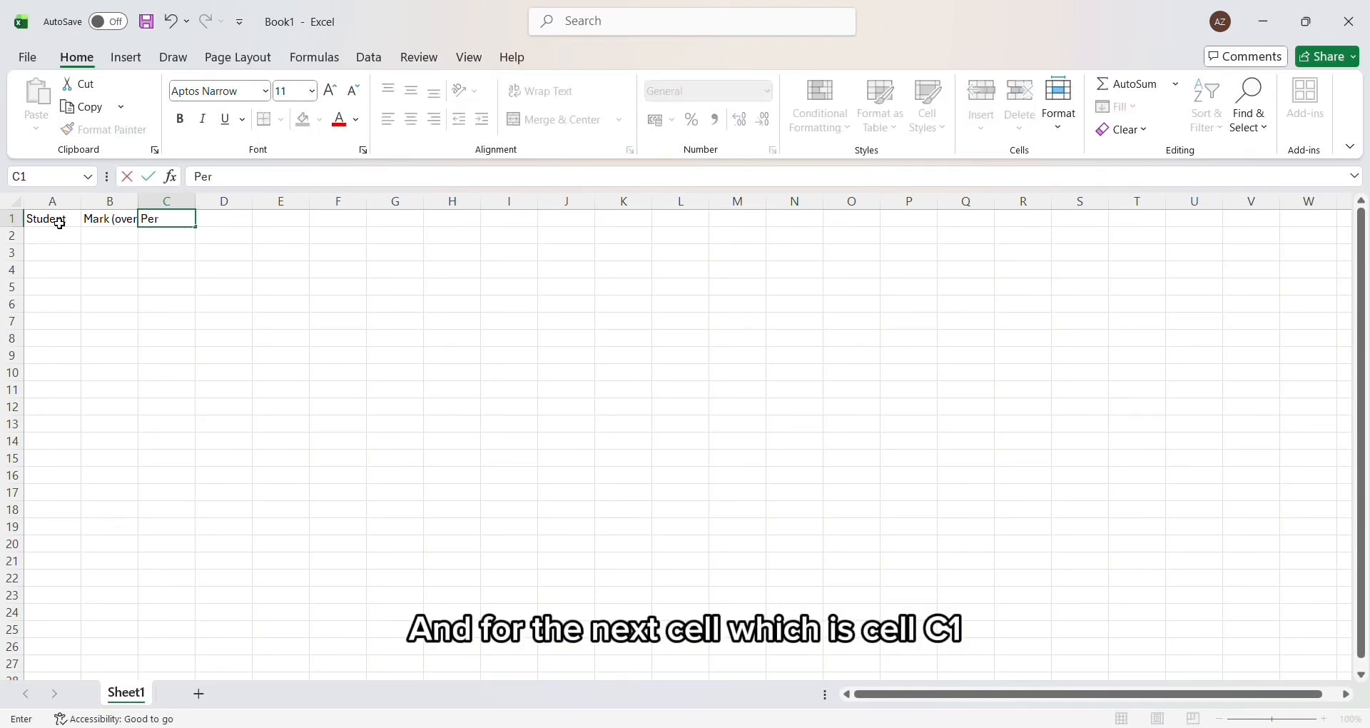
type("centag")
key("BackSpace")
type("age")
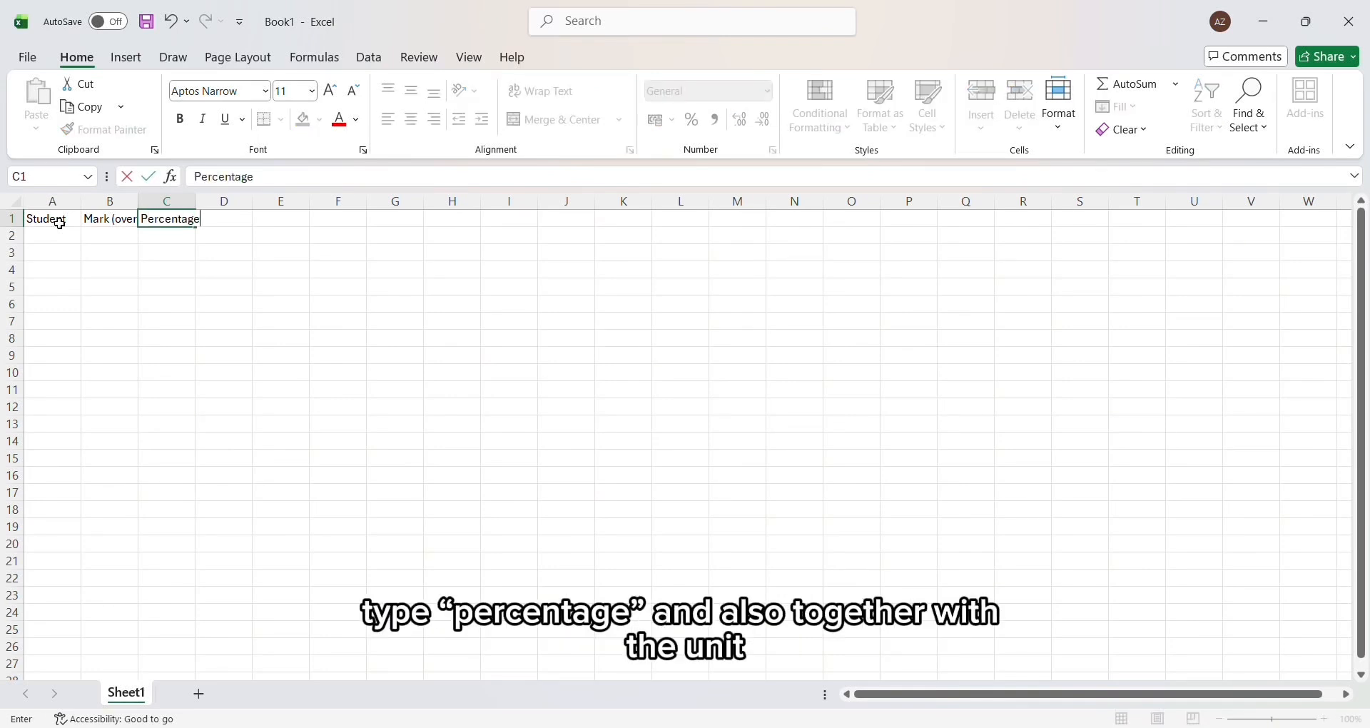
type(" (%")
key("Tab")
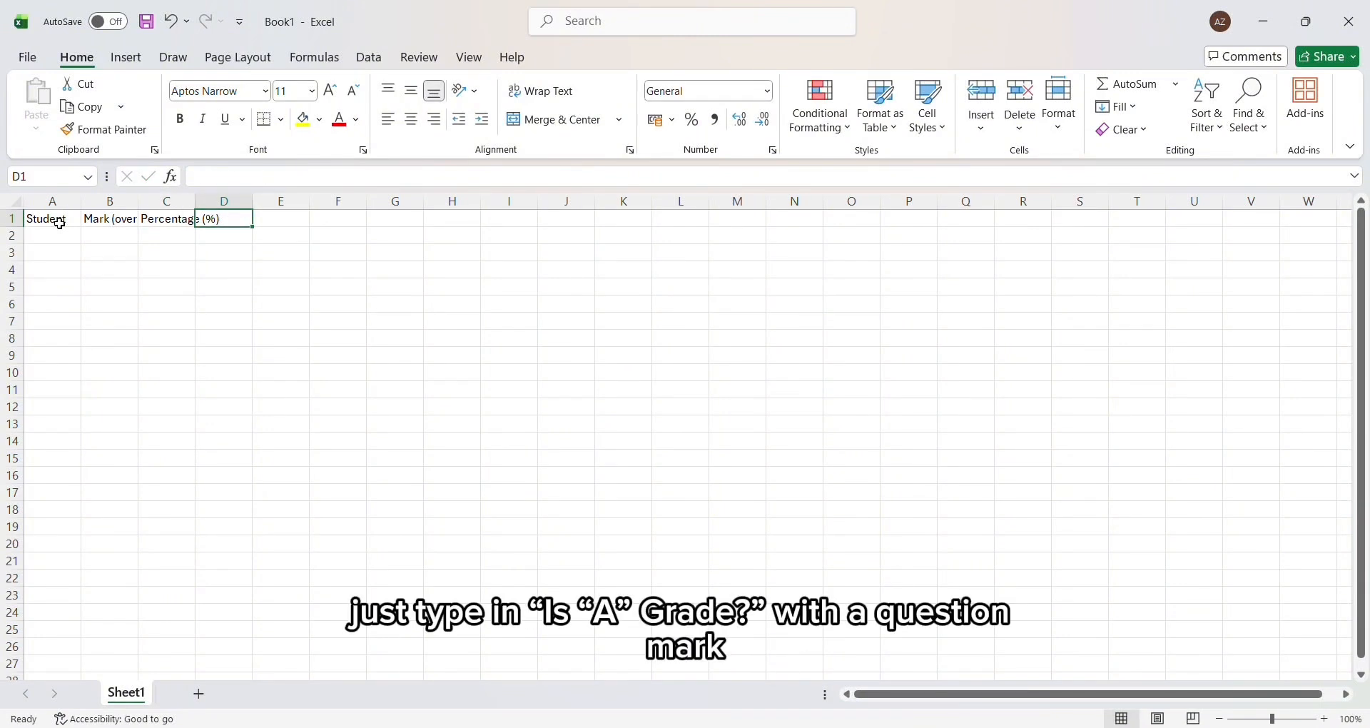
Step: Enter the header Is "A" Grade? in cell D1, with quotation marks around the A
type("Is")
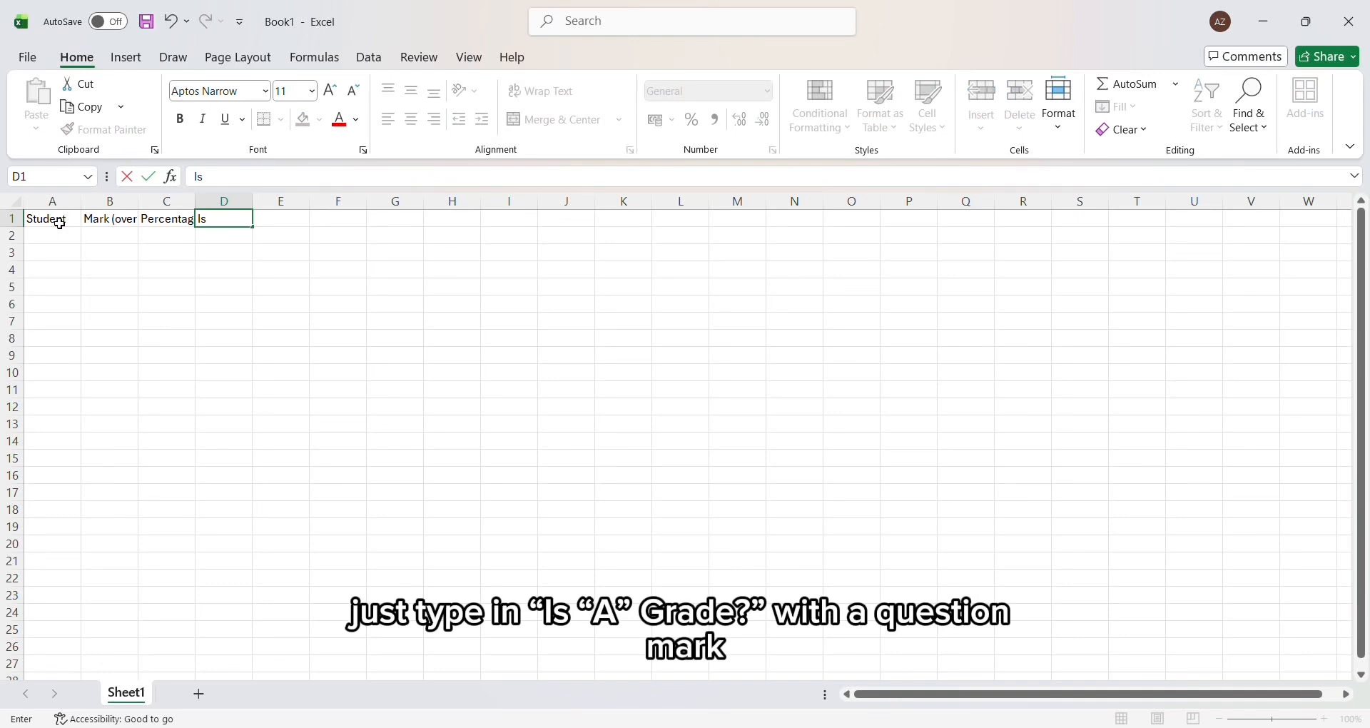
type(" \"")
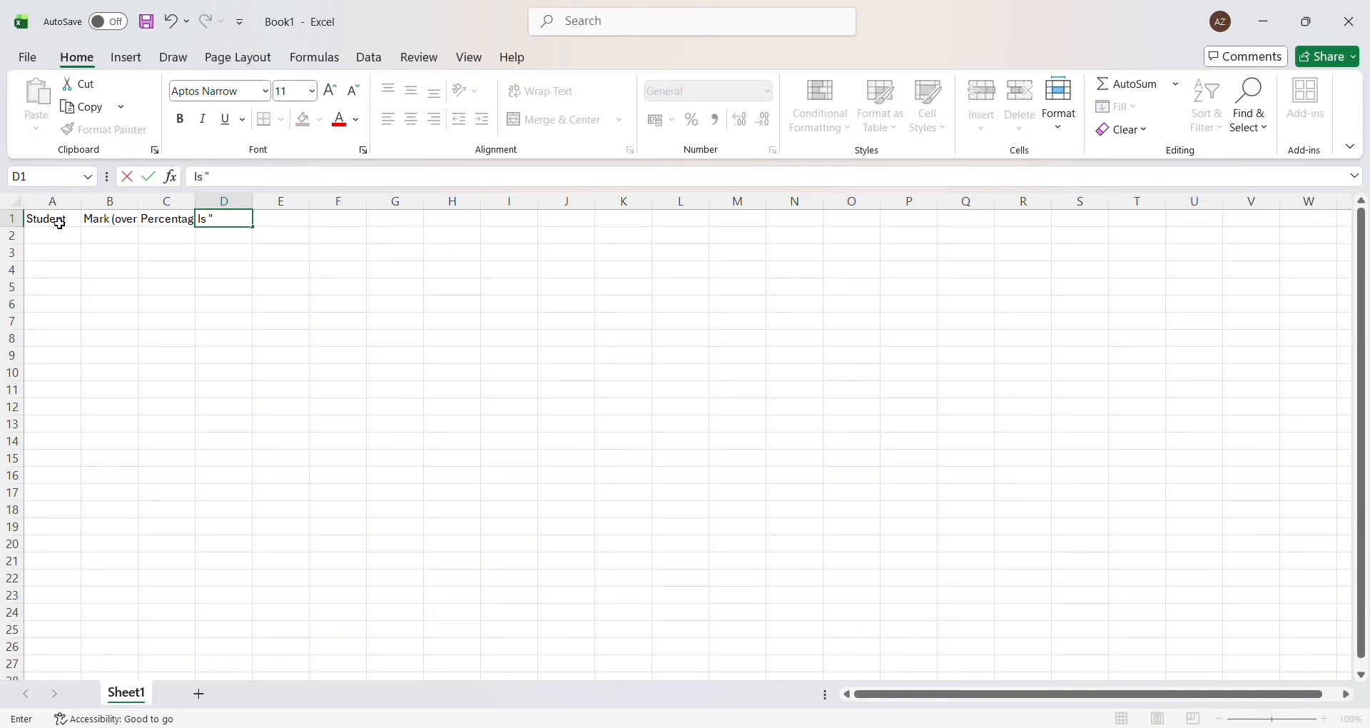
type("A\" Grade?")
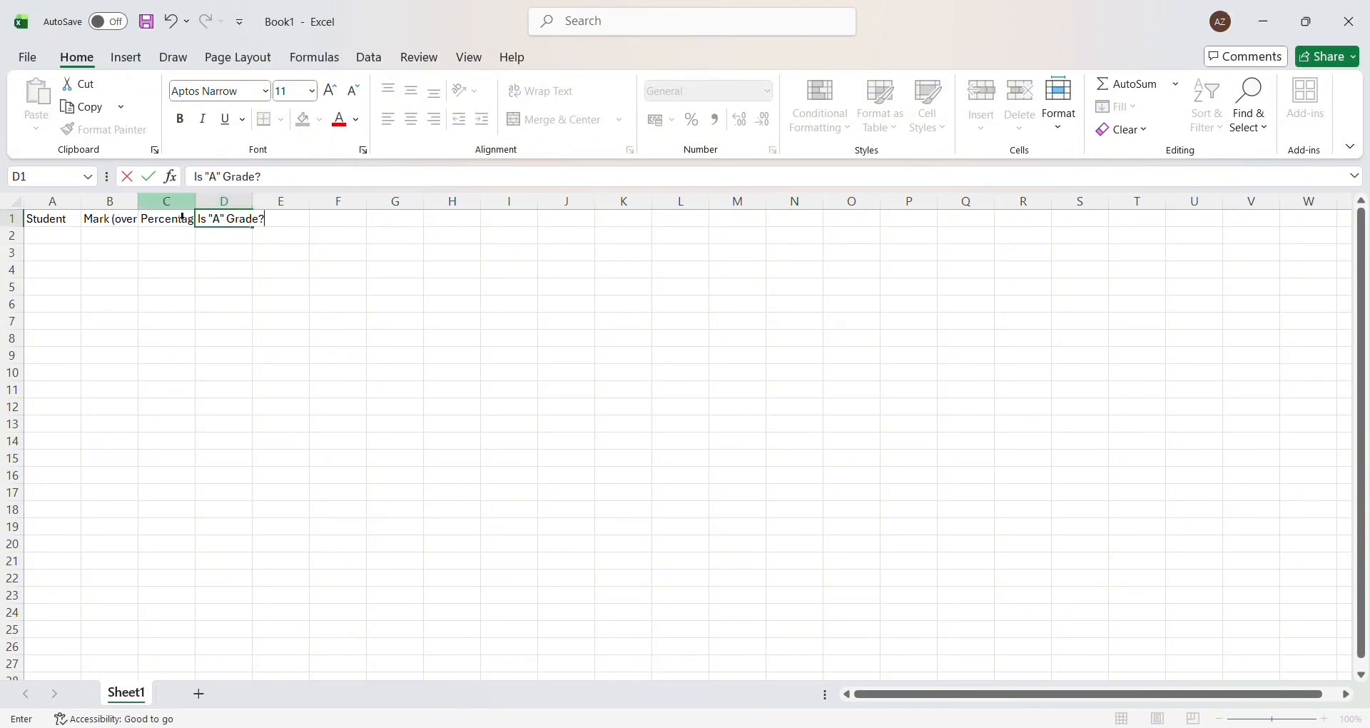
Step: Widen columns A to D so that each header in row 1 fits within its own column
left_click(86, 206)
left_click_drag(87, 206, 337, 207)
left_click_drag(249, 207, 284, 206)
left_click_drag(373, 207, 378, 207)
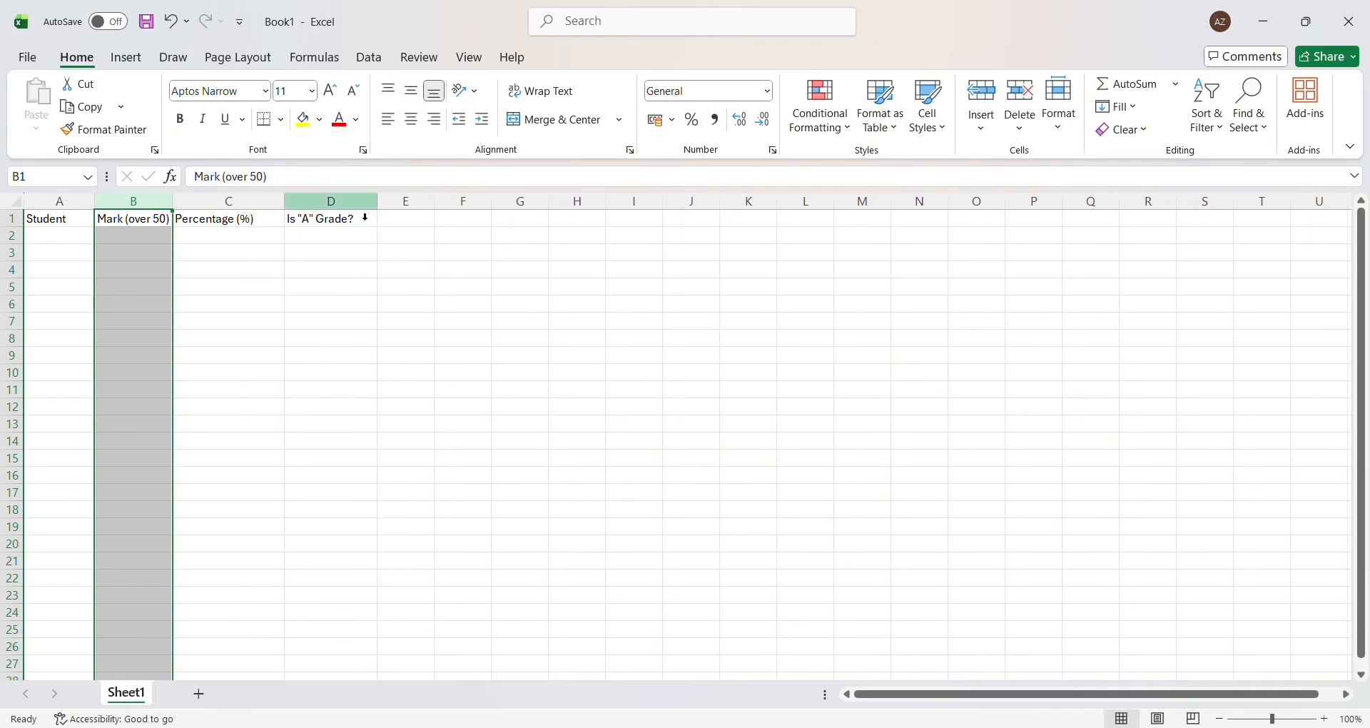
left_click_drag(174, 207, 193, 207)
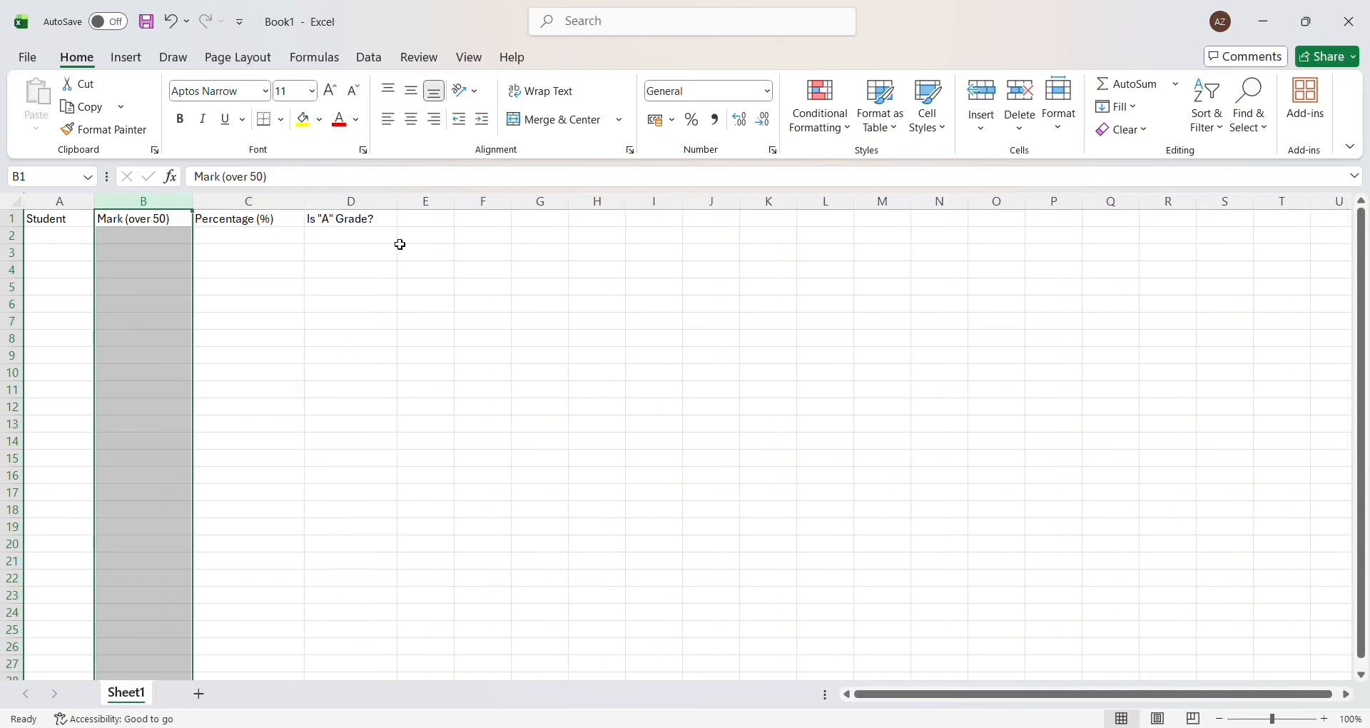
Step: Paste the copied picture of the student marks table onto an empty area of the sheet
left_click(71, 241)
left_click(866, 683)
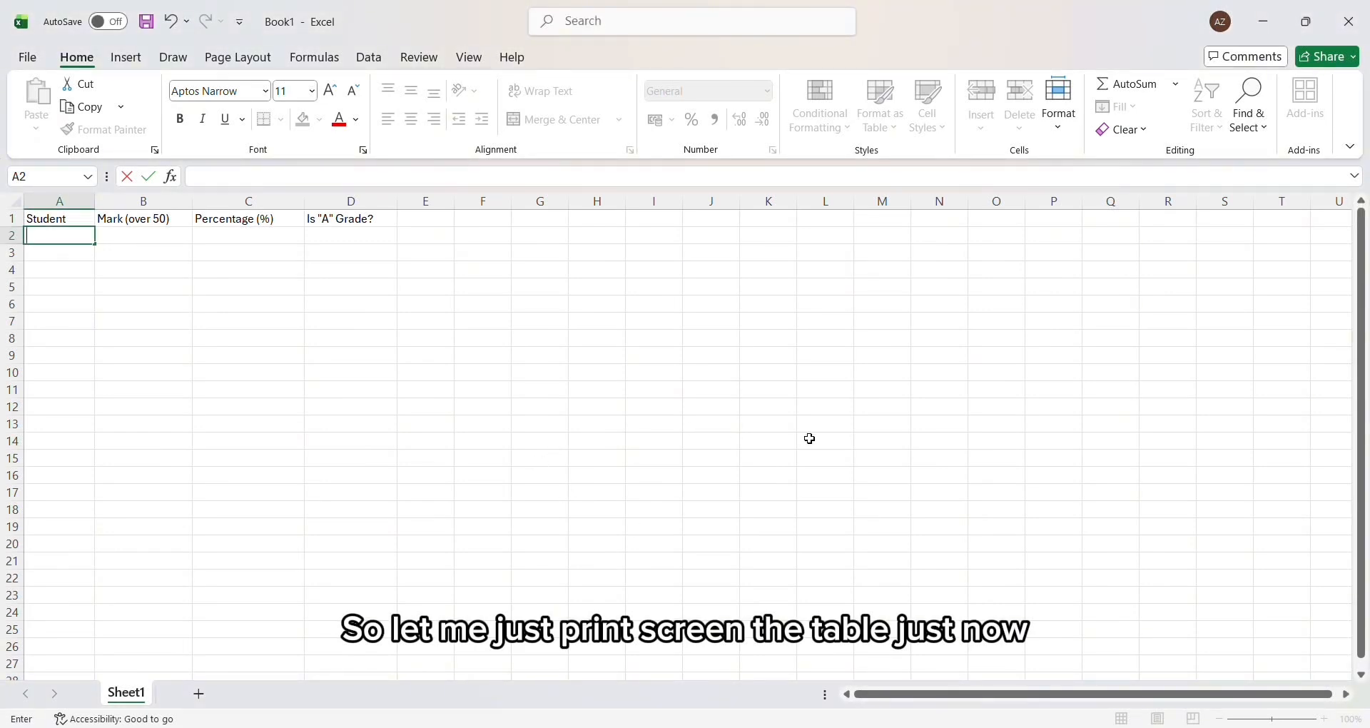
left_click(632, 387)
left_click(859, 359)
key("ctrl+v")
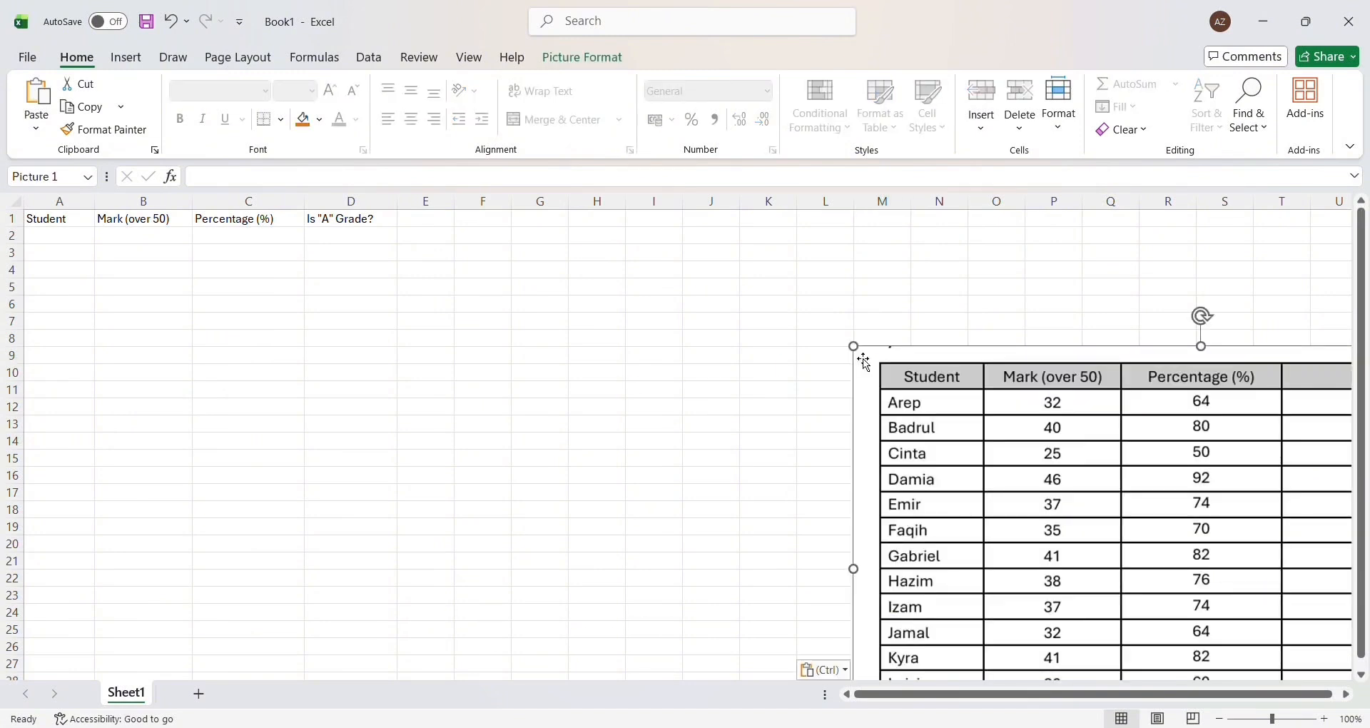
Step: Shrink the pasted table picture and place it beside the data columns, roughly over columns H to Q
left_click_drag(865, 362, 467, 230)
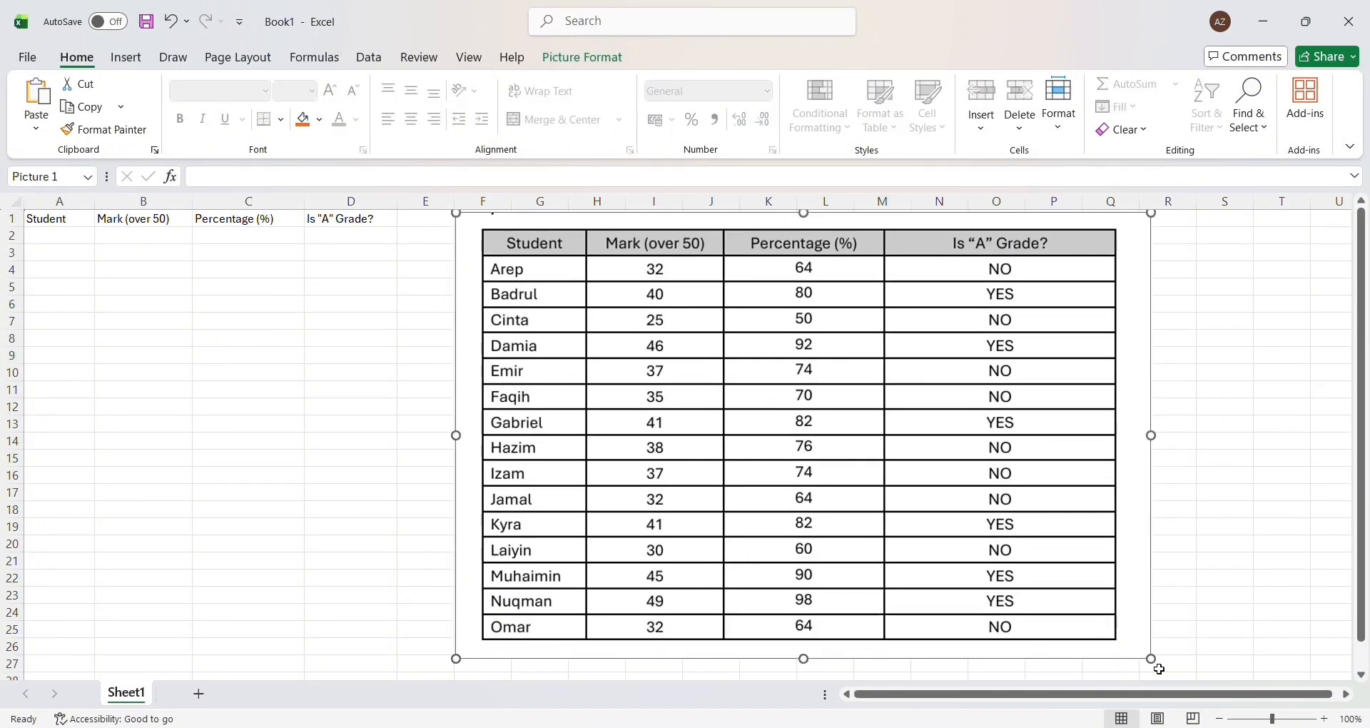
left_click_drag(1159, 668, 913, 505)
left_click_drag(828, 382, 928, 443)
Step: Enter the first five student names from the reference picture in cells A2 to A6
left_click(77, 234)
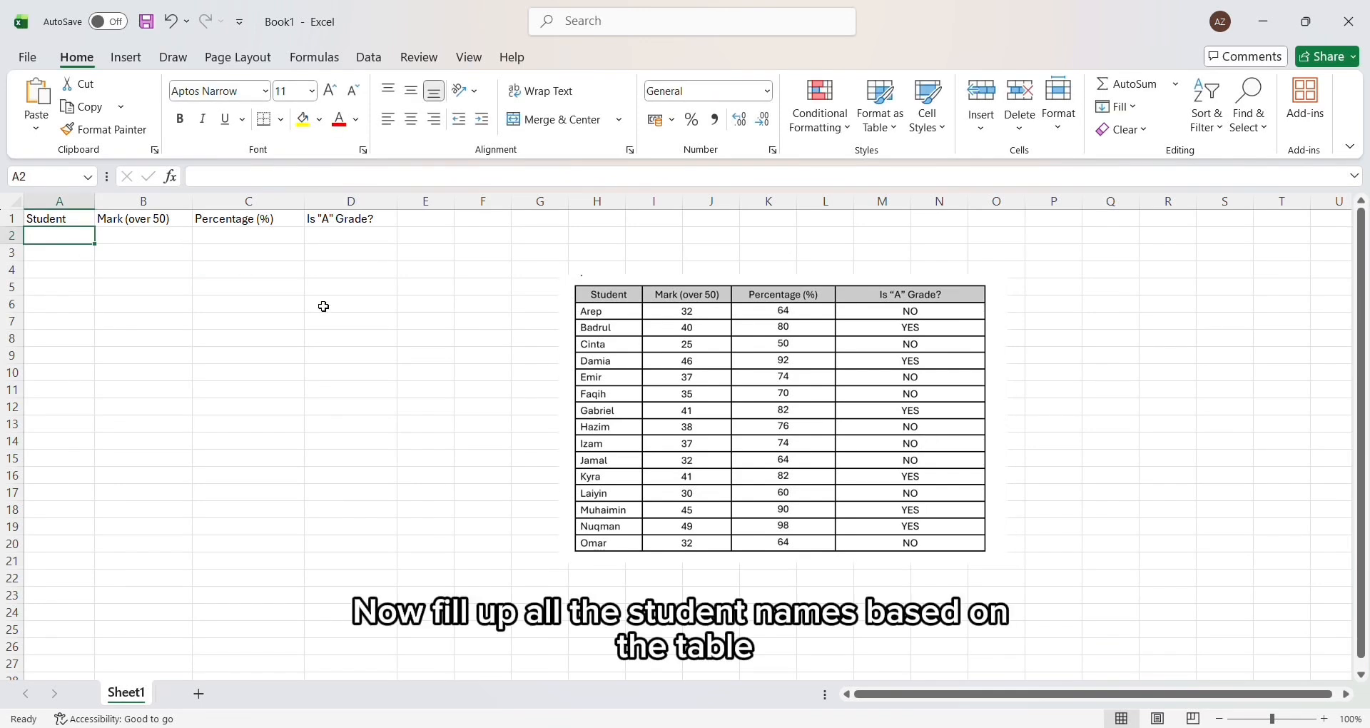
type("Arep")
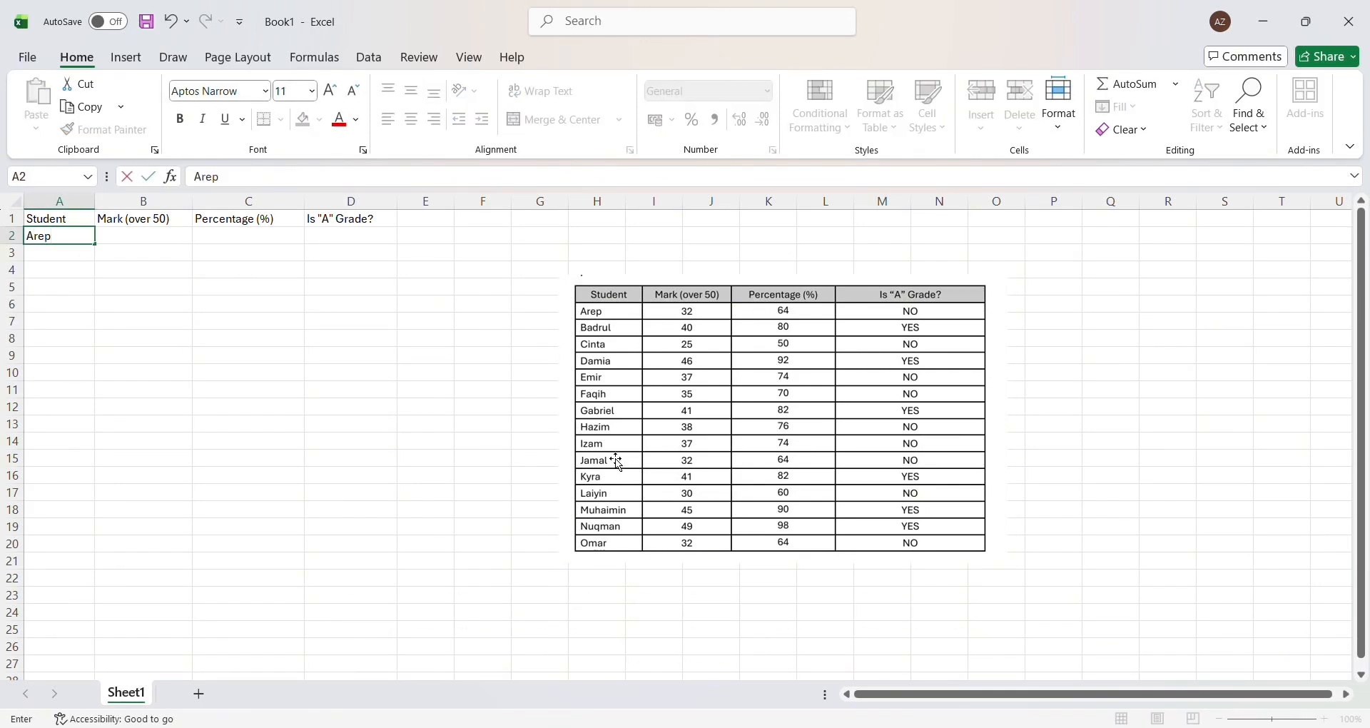
key("Return")
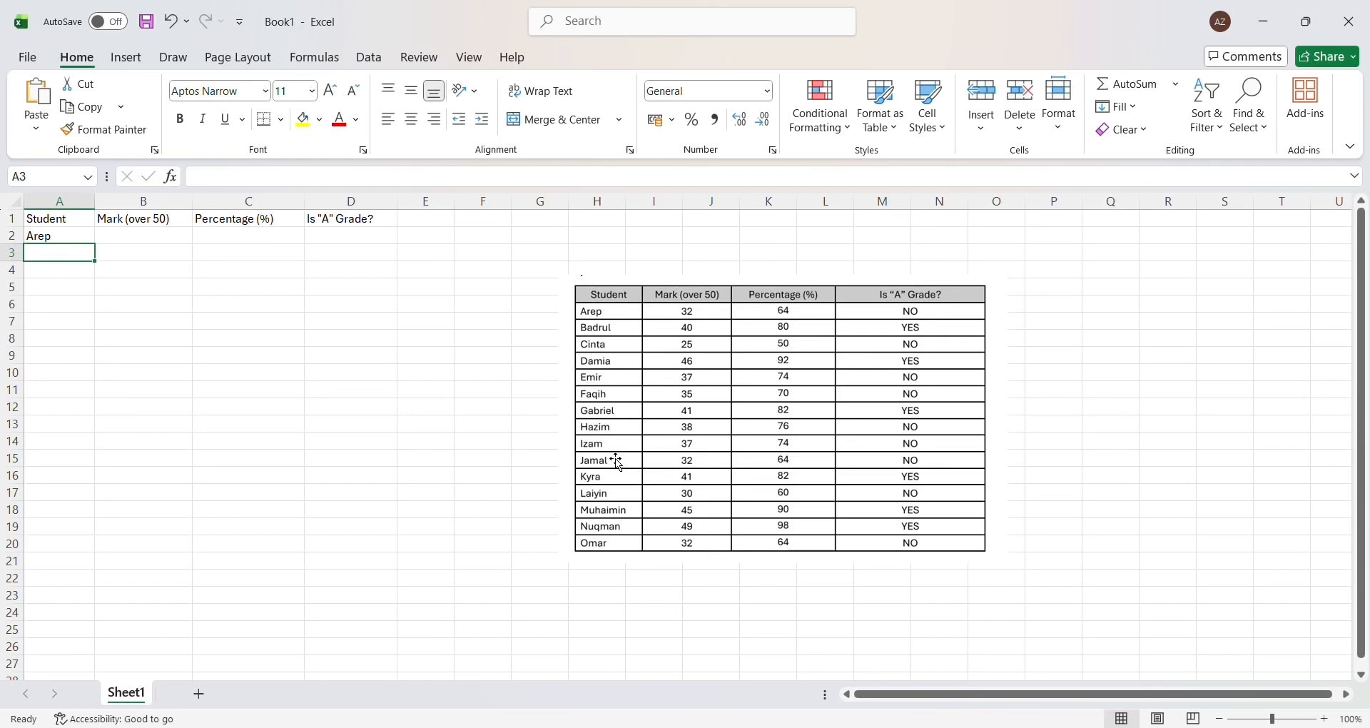
type("Badrul")
key("Return")
type("Cinta")
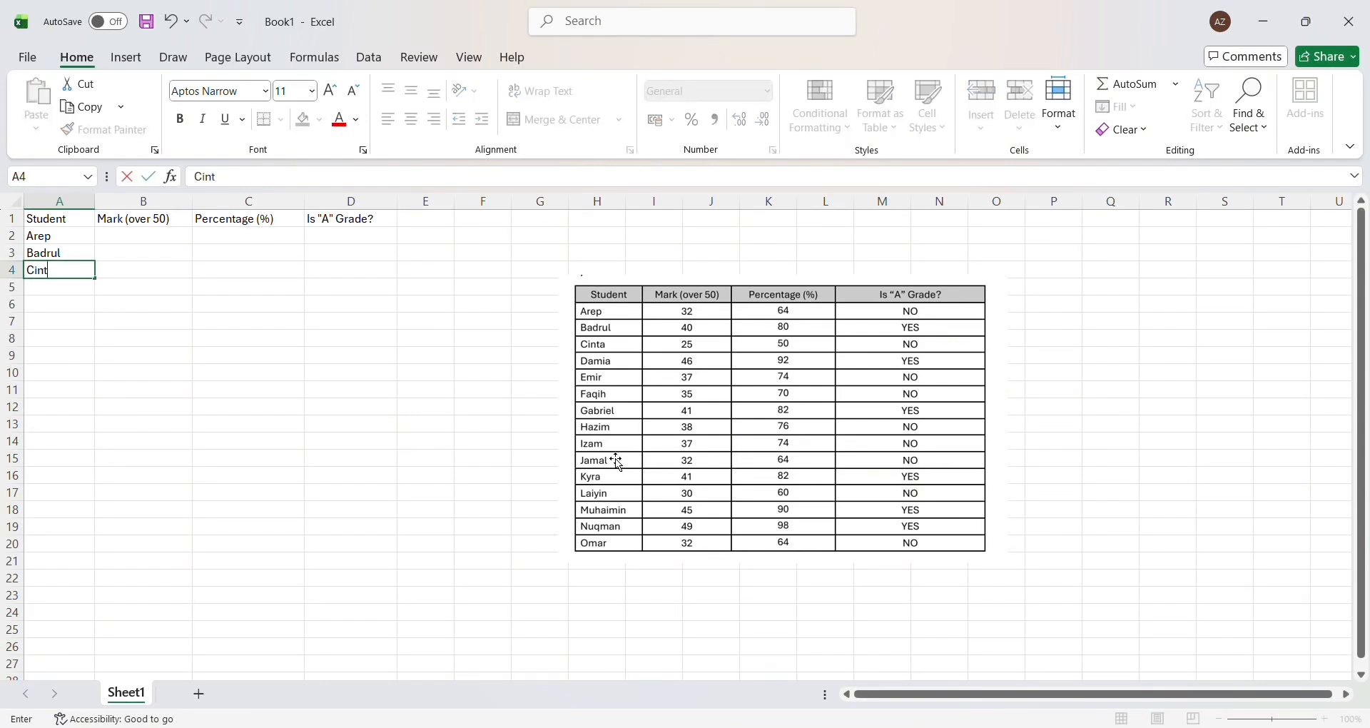
key("Return")
type("Damia")
key("Return")
type("Emir")
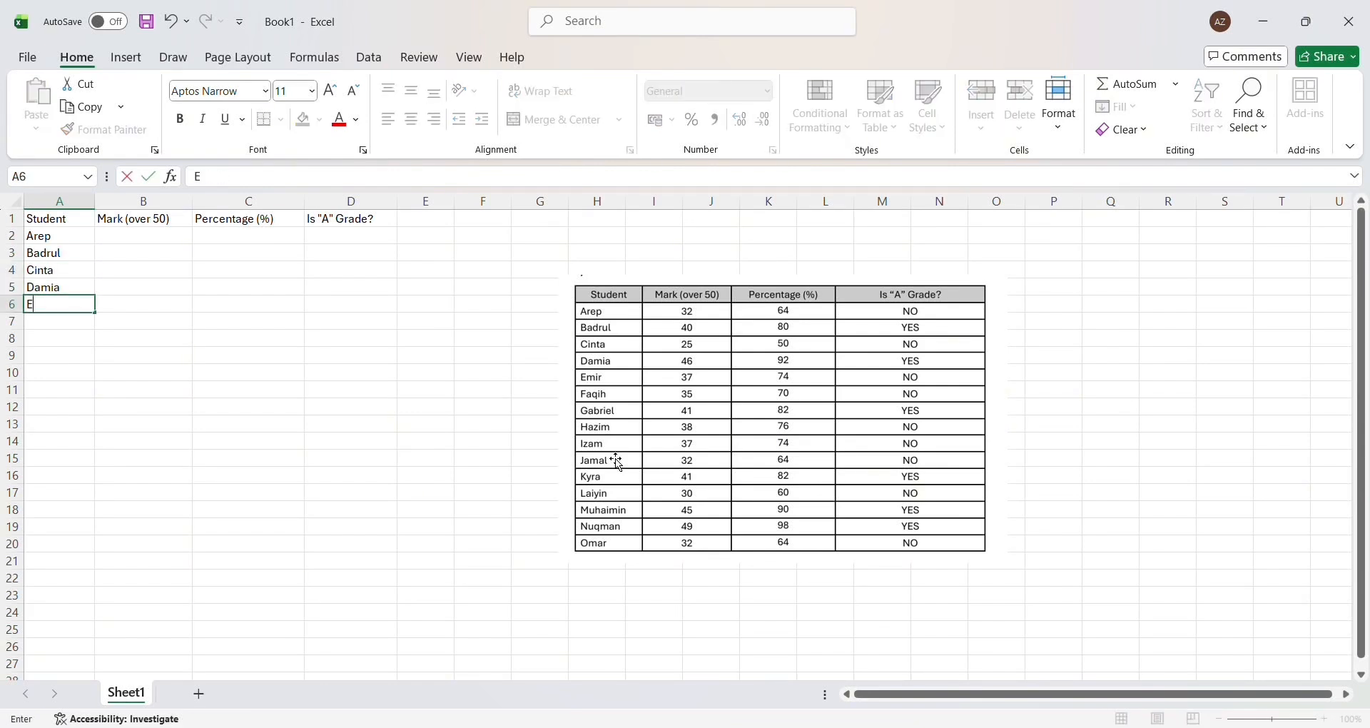
key("Return")
Step: Enter the sixth to tenth student names from the reference picture in cells A7 to A11
type("Faqih")
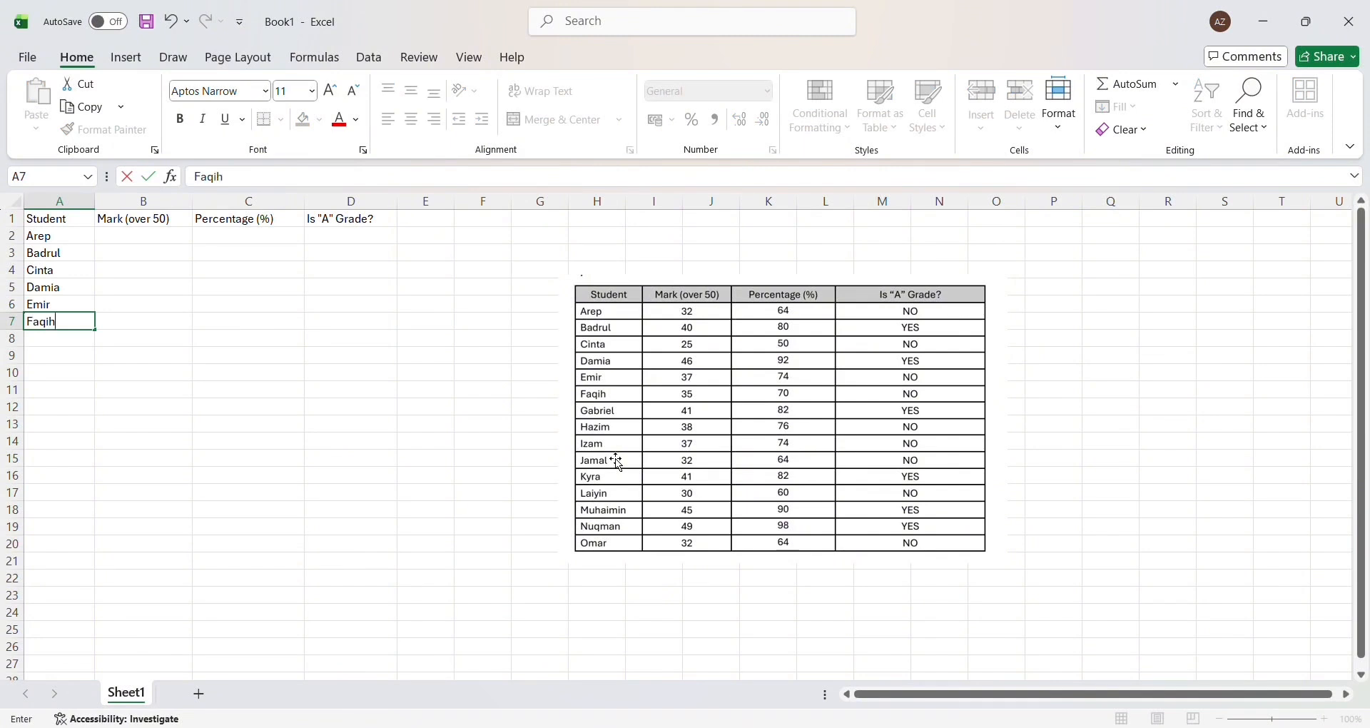
key("Return")
type("Gabir")
key("BackSpace")
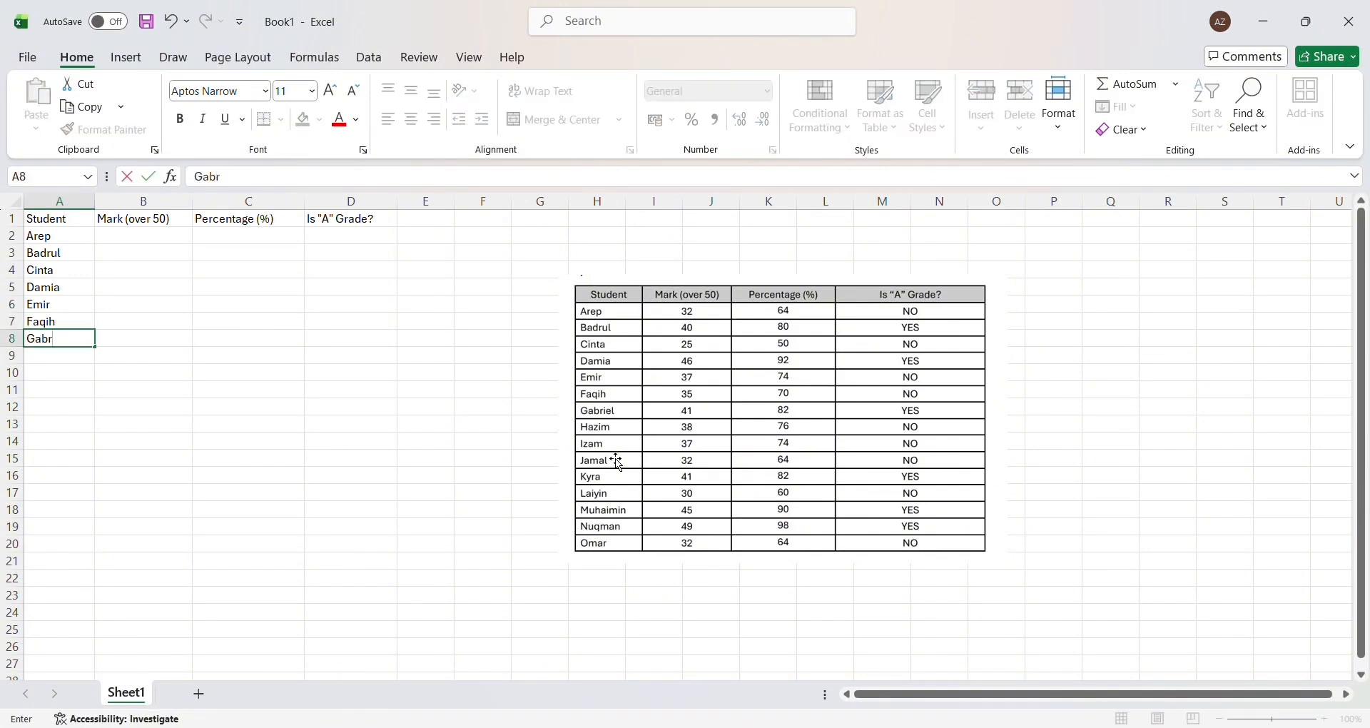
type("iel")
key("Return")
type("Hazim")
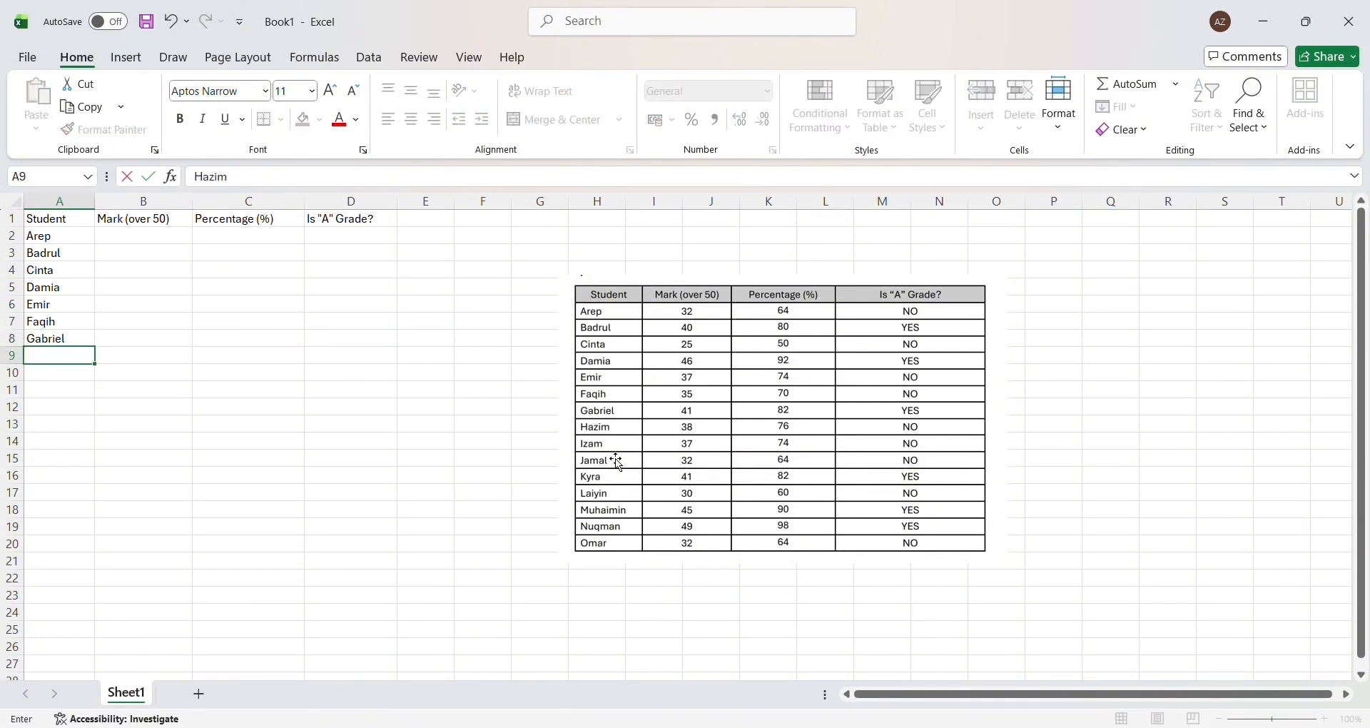
key("Return")
type("Izam")
key("Return")
type("Jamal")
key("Return")
Step: Enter the last five student names from the reference picture in cells A12 to A16
type("K")
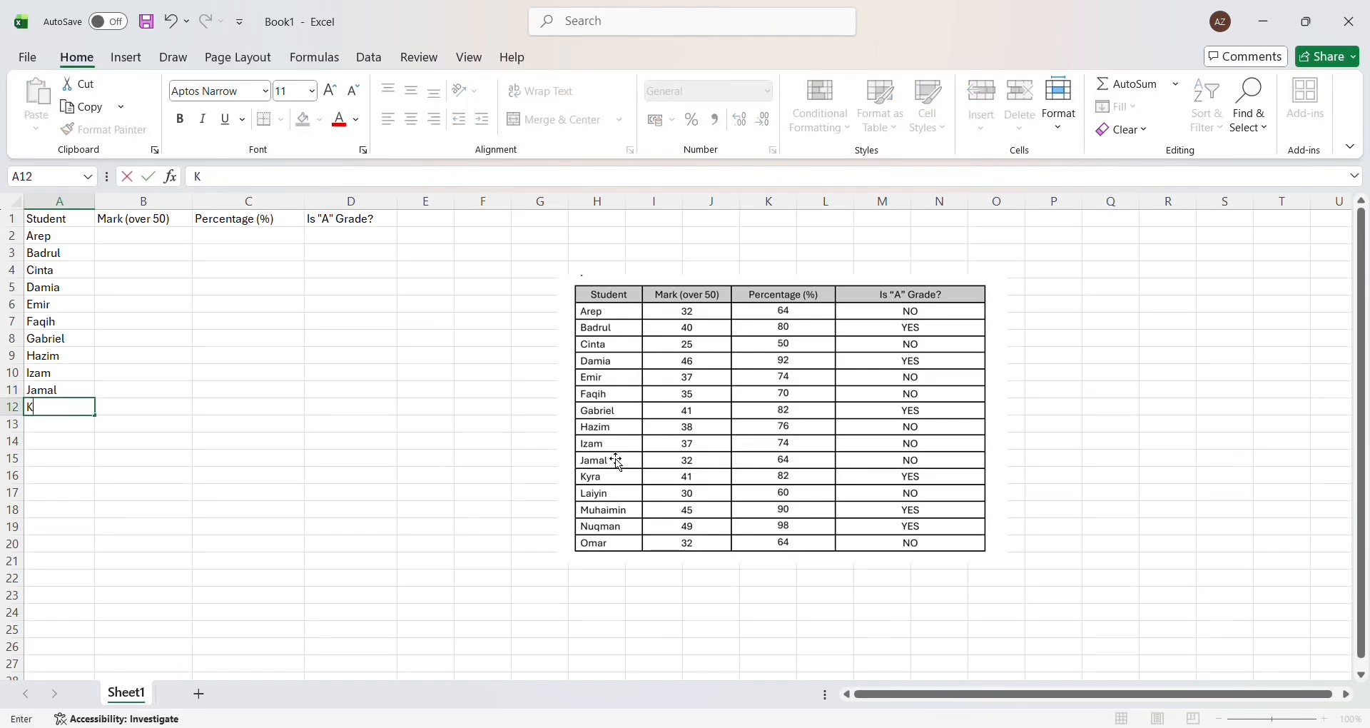
type("yra")
key("Return")
type("Laiyin")
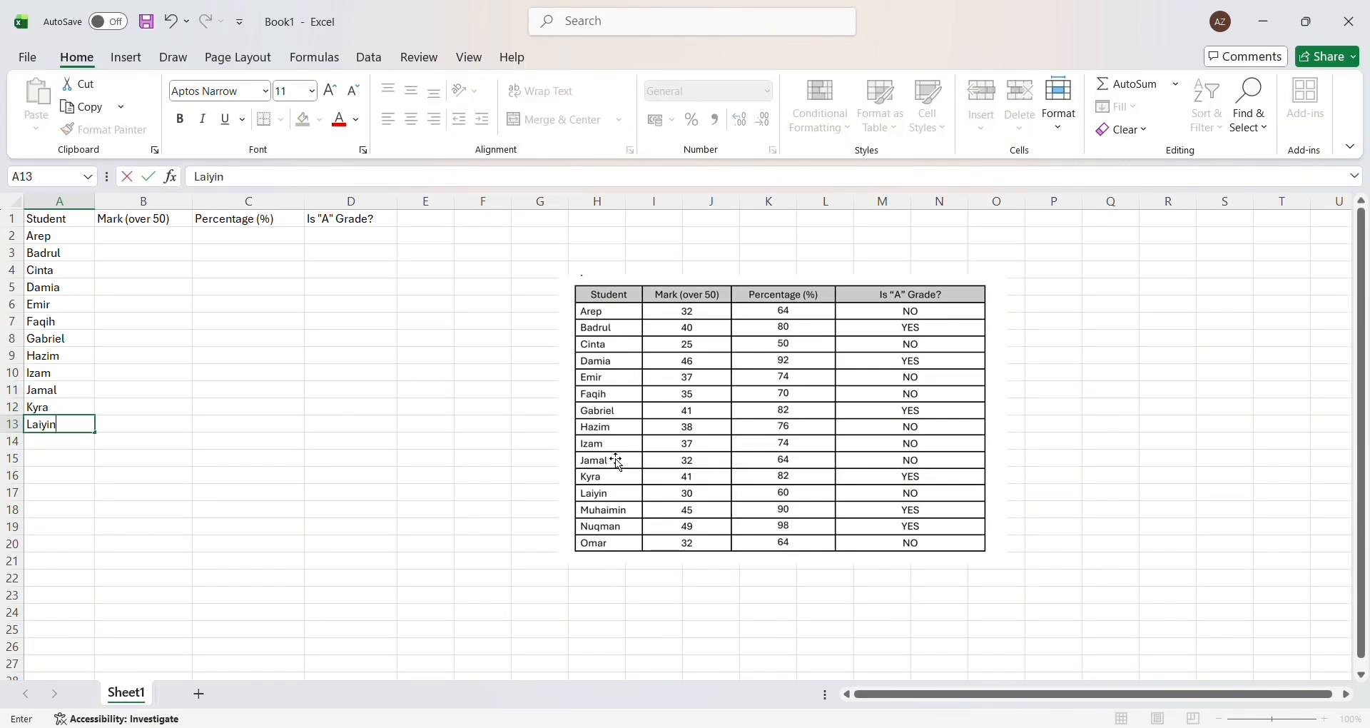
key("Return")
type("Muhaimin")
key("Return")
type("Nuq")
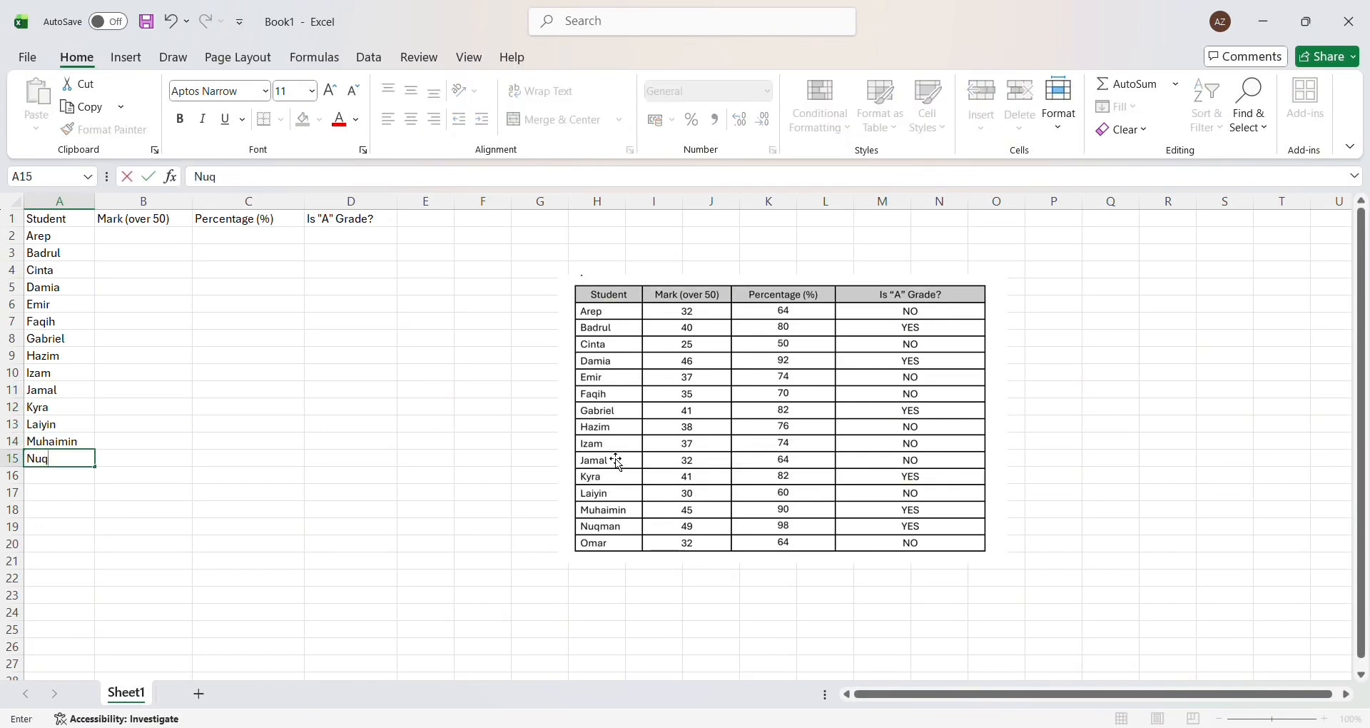
type("man")
key("Return")
type("Omar")
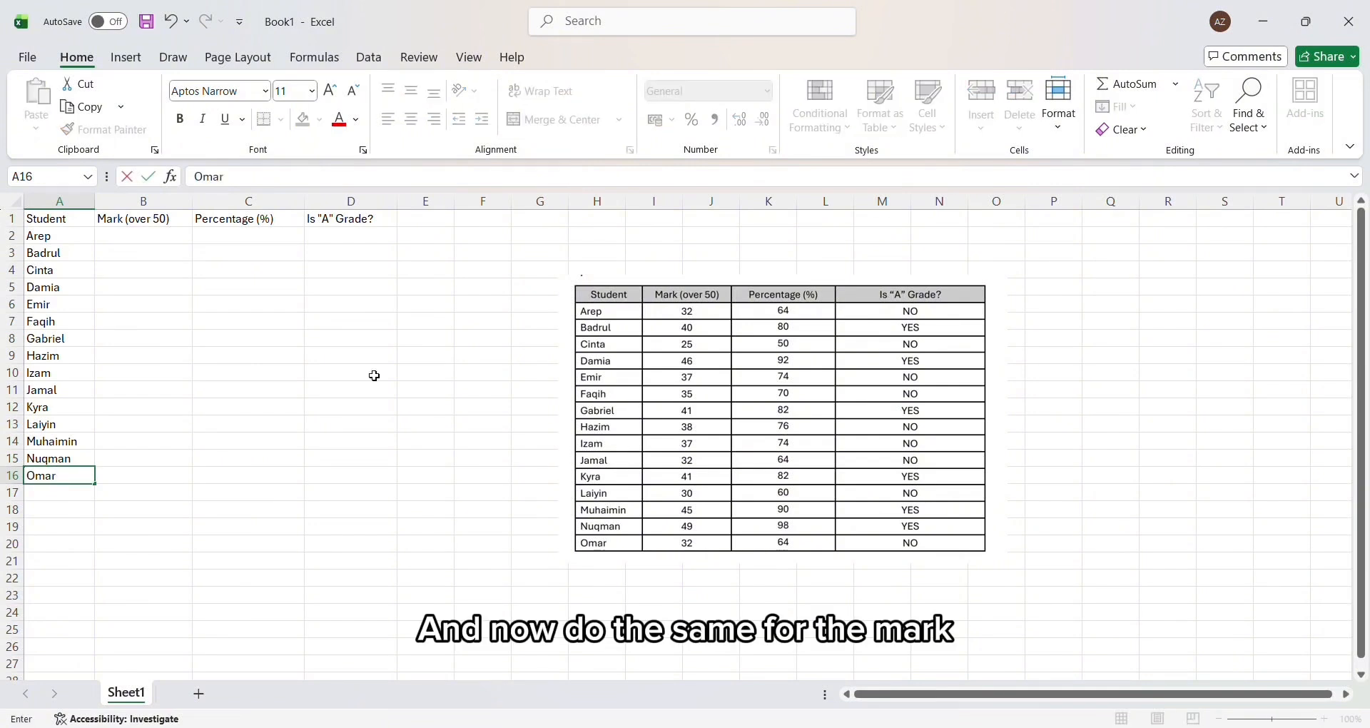
Step: Enter the marks 32, 40, 25, 46 and 37 in cells B2 to B6
left_click(165, 238)
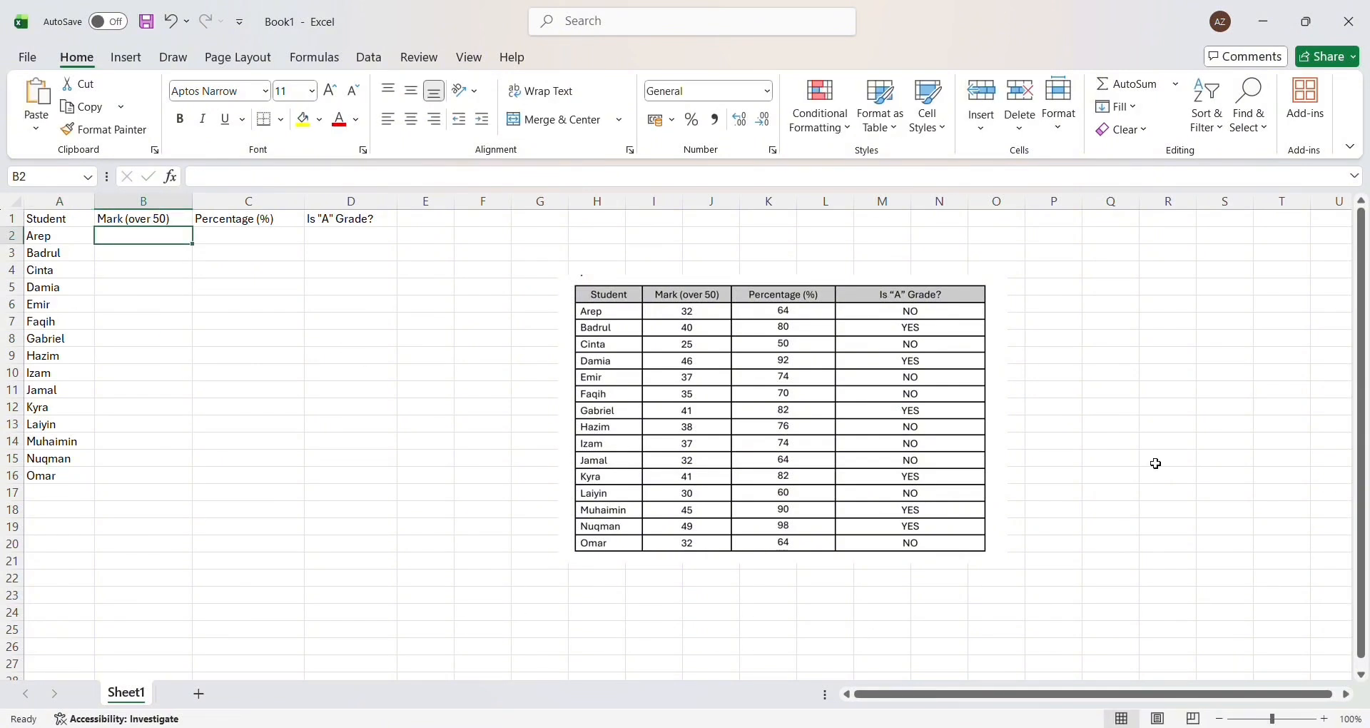
type("32")
key("Return")
type("40")
key("Return")
type("25")
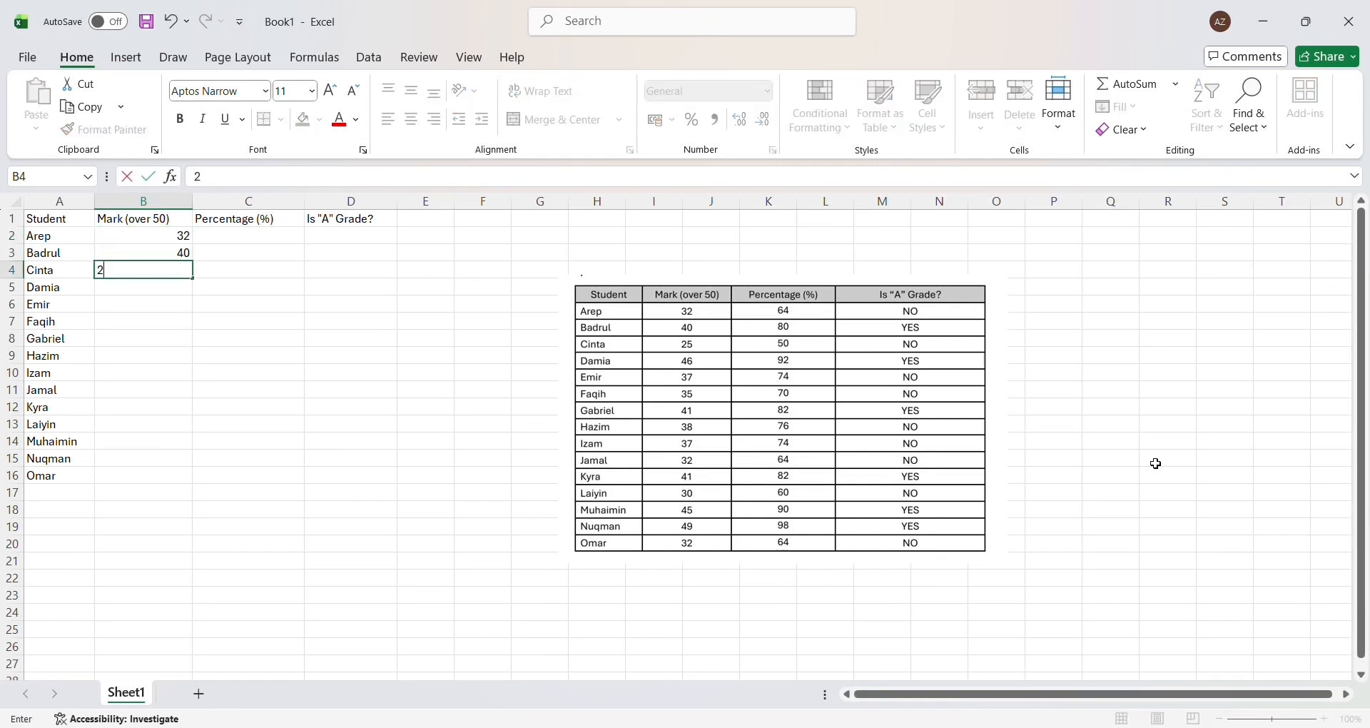
key("Return")
type("46")
key("Return")
type("37")
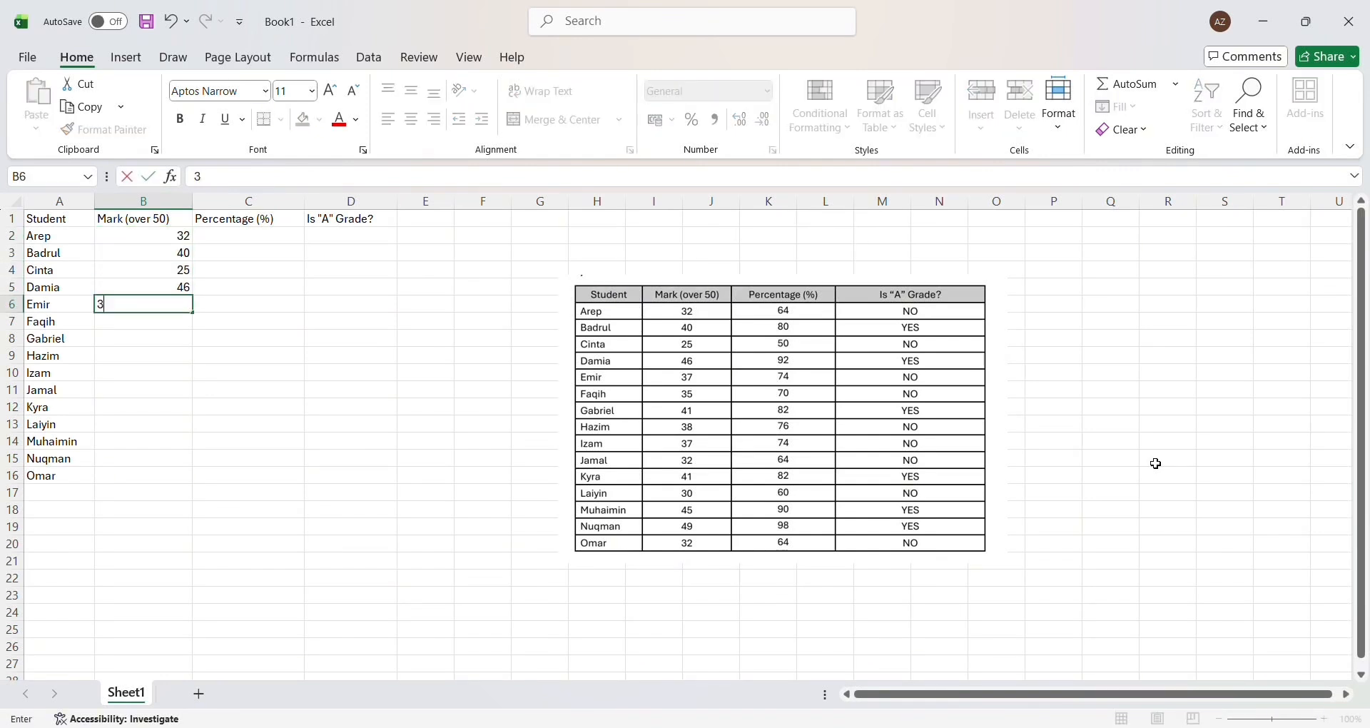
key("Return")
Step: Enter the marks 35, 41, 38 and 37 in cells B7 to B10
type("35")
key("Return")
type("41")
key("Return")
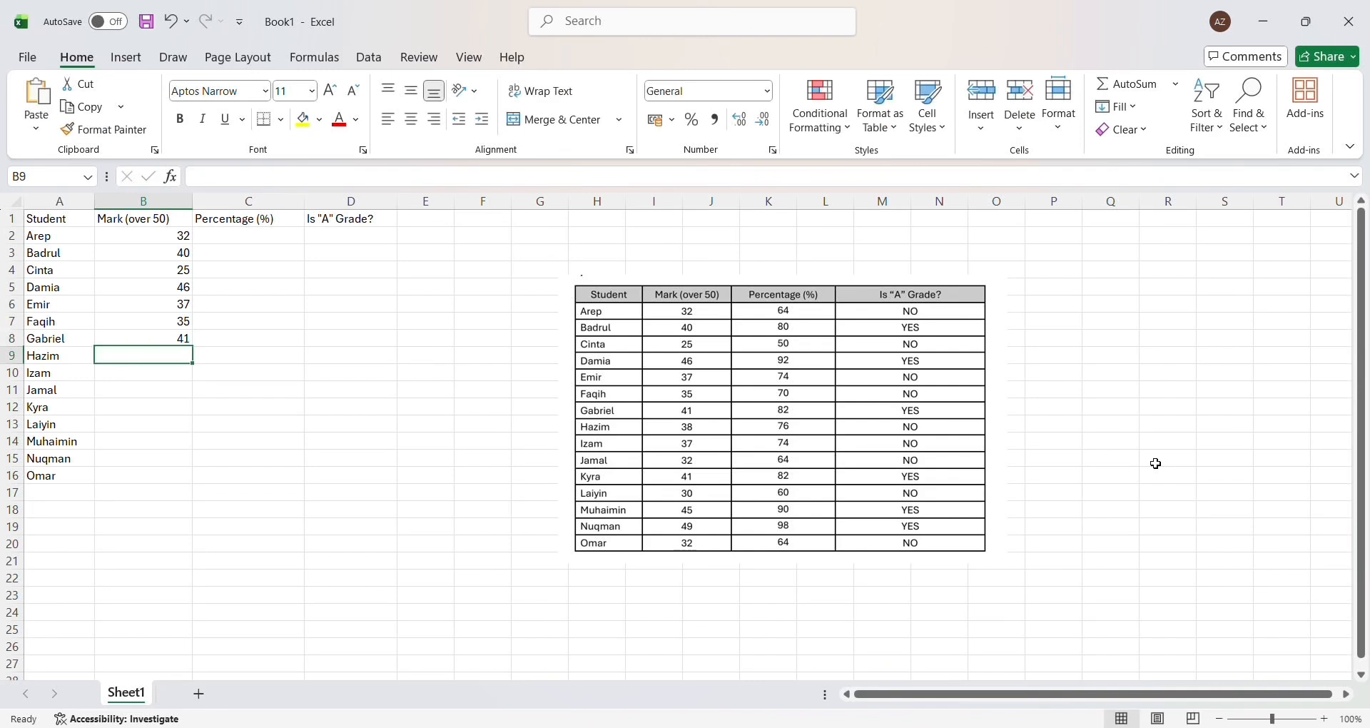
type("38")
key("Return")
type("37")
key("Return")
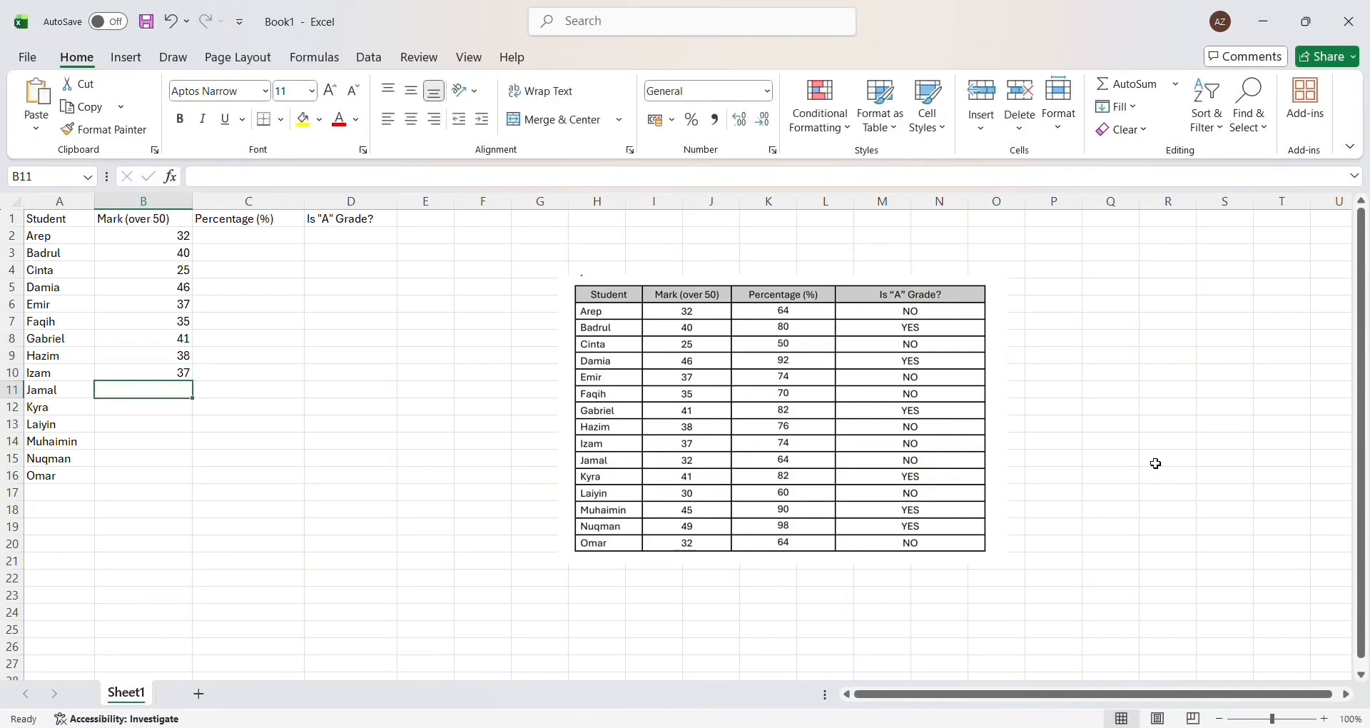
Step: Enter the marks 32, 41, 30, 45, 49 and 32 in cells B11 to B16
type("32")
key("Return")
type("41")
key("Return")
type("30")
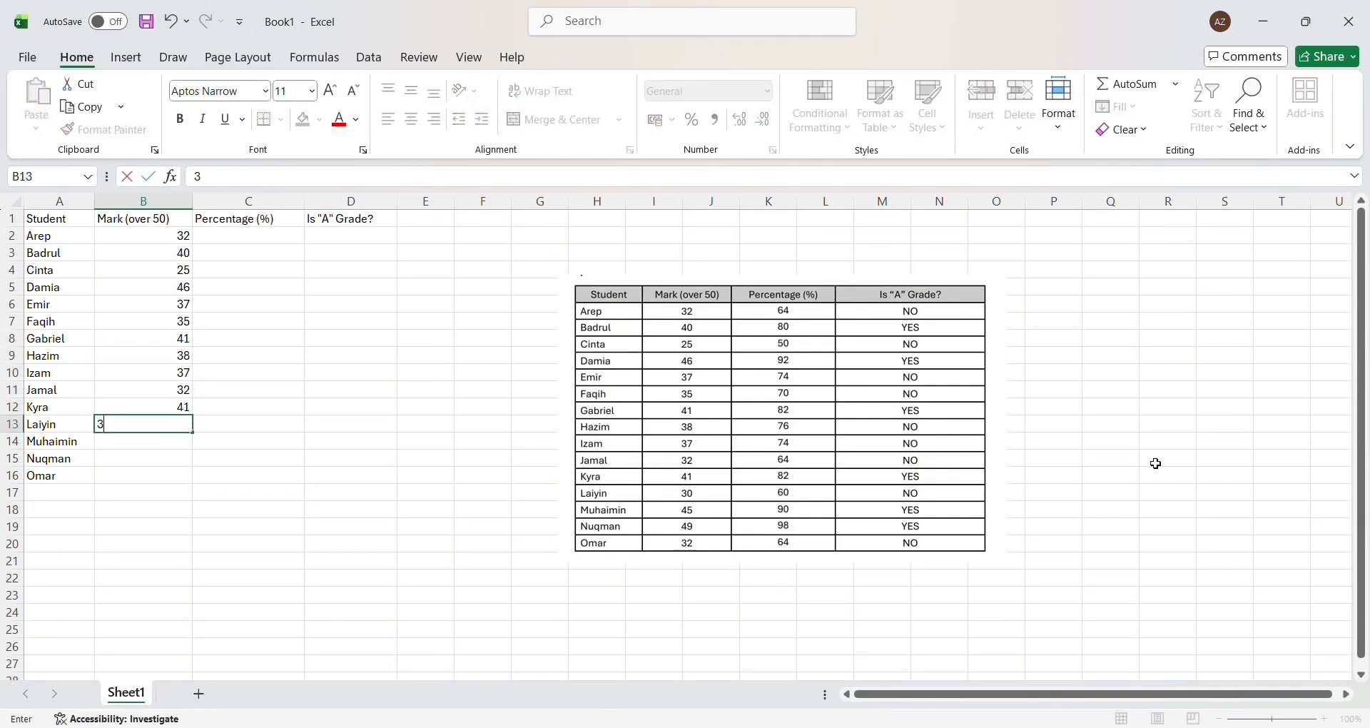
key("Return")
type("45")
key("Return")
type("49")
key("Return")
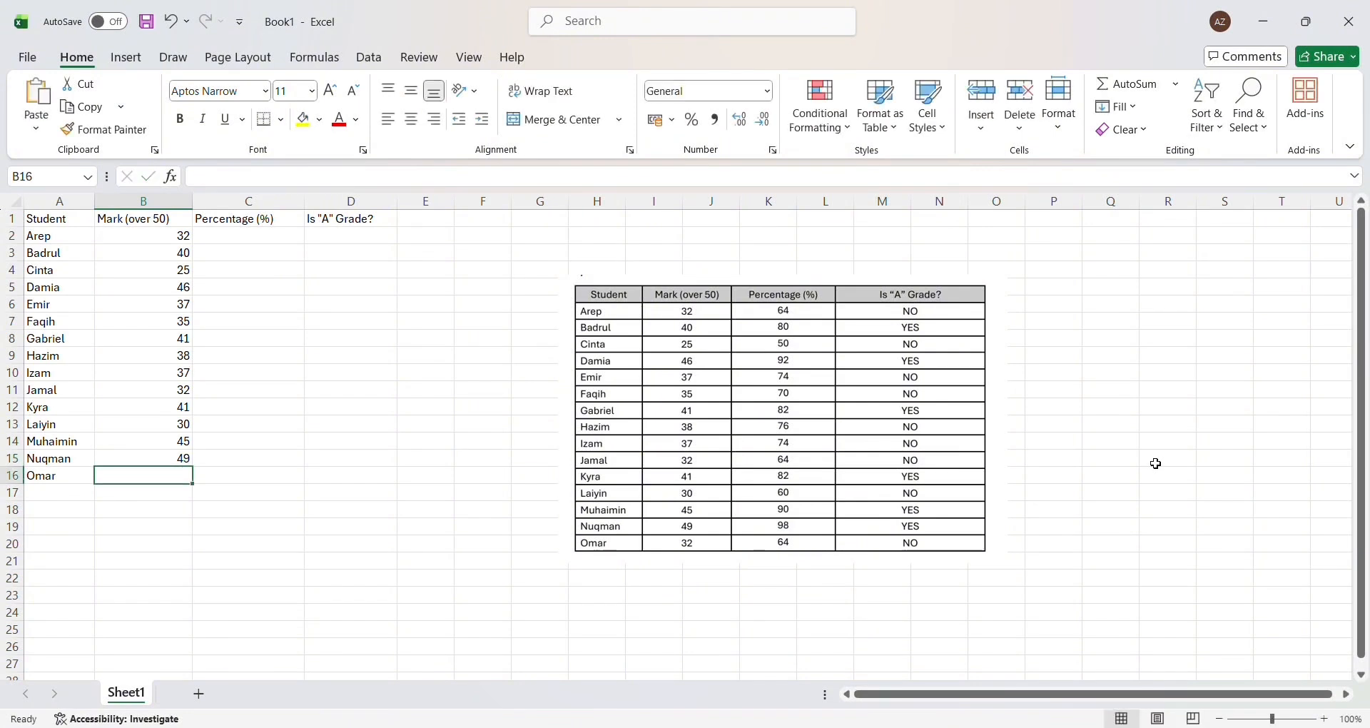
type("32")
key("Return")
Step: Enter the percentage formula =B2/50*100 in cell C2
key("Right")
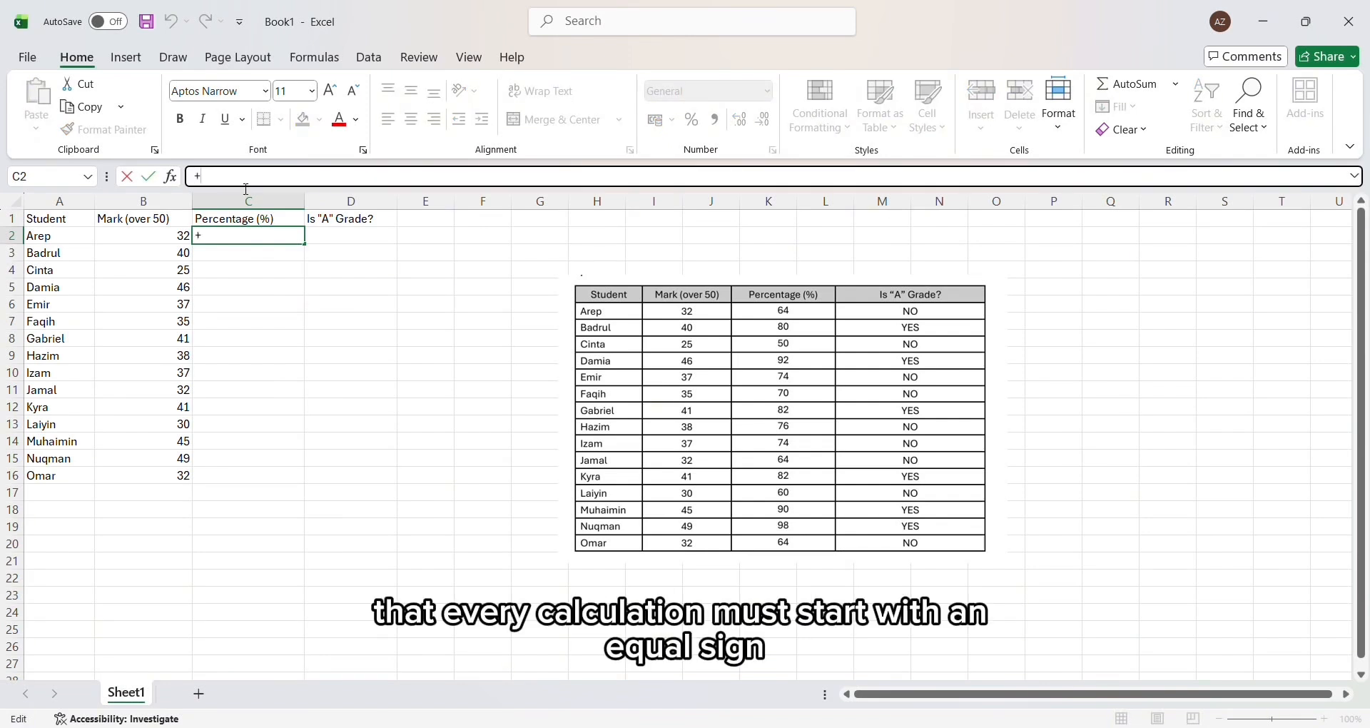
key("BackSpace")
type("=")
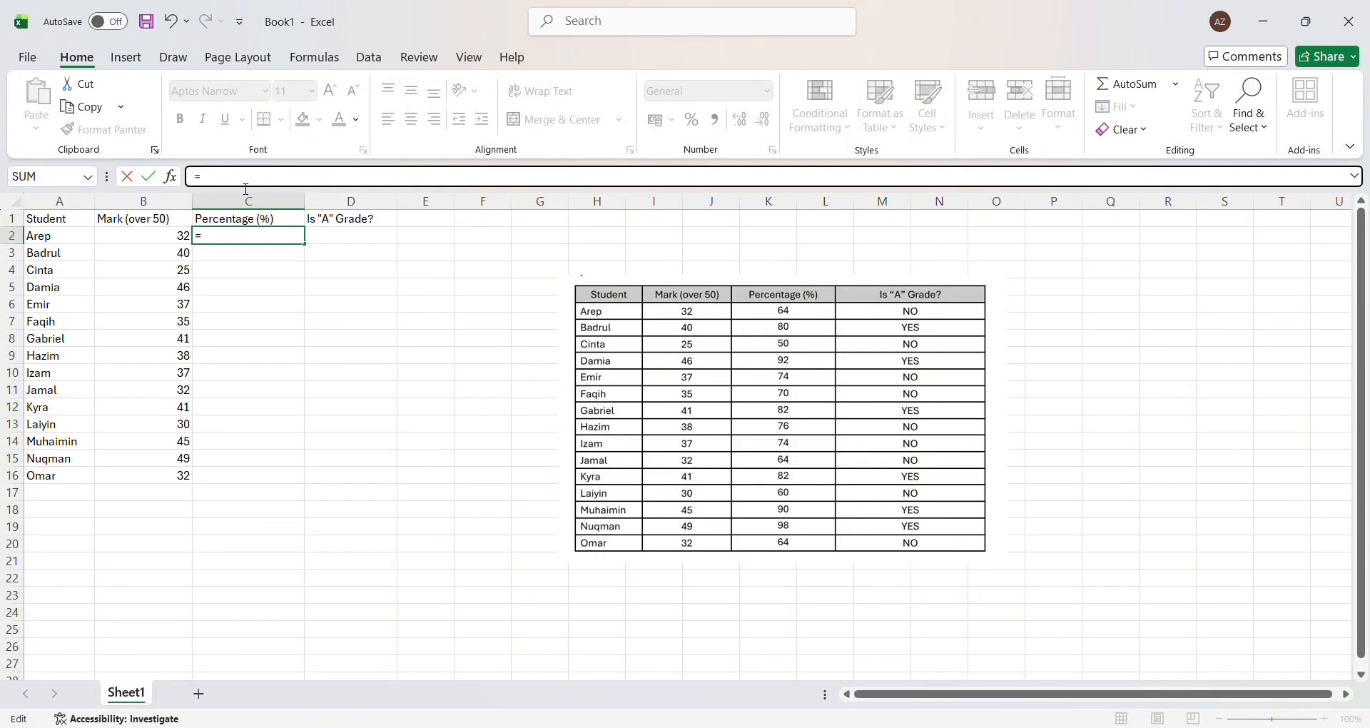
left_click(179, 237)
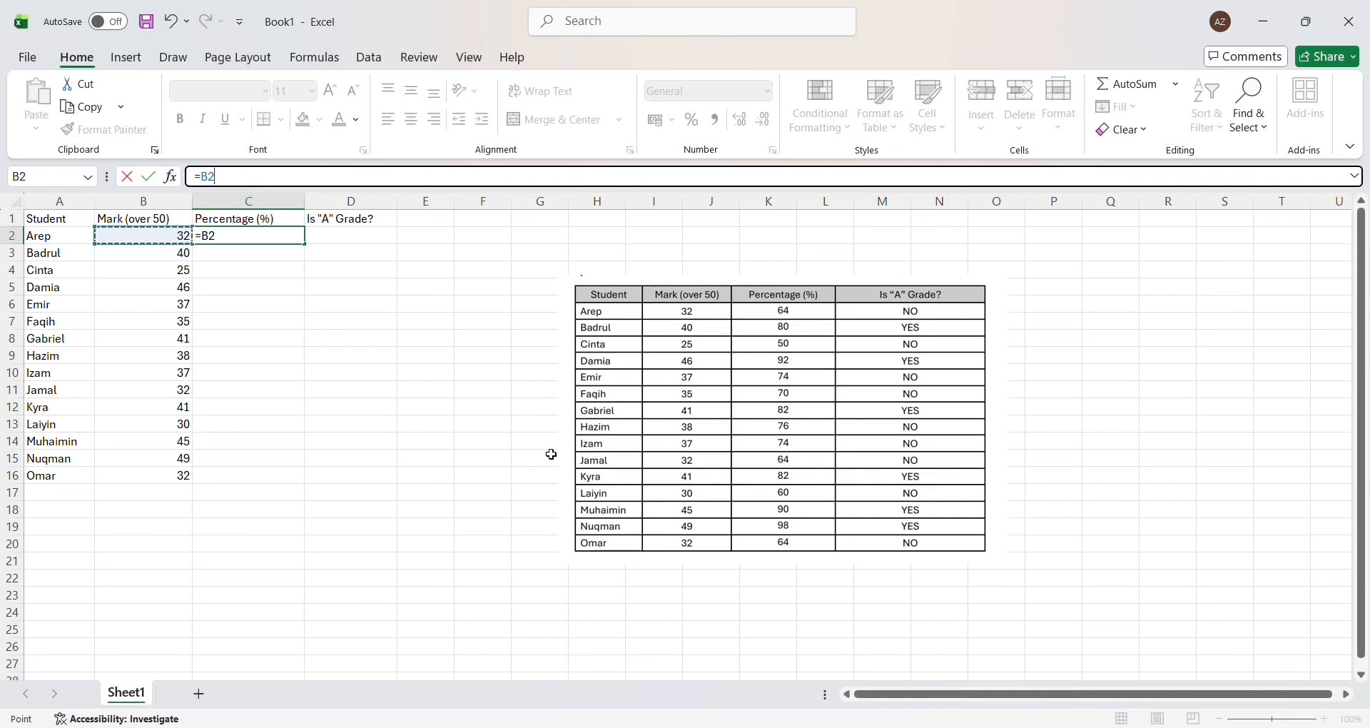
type("/50")
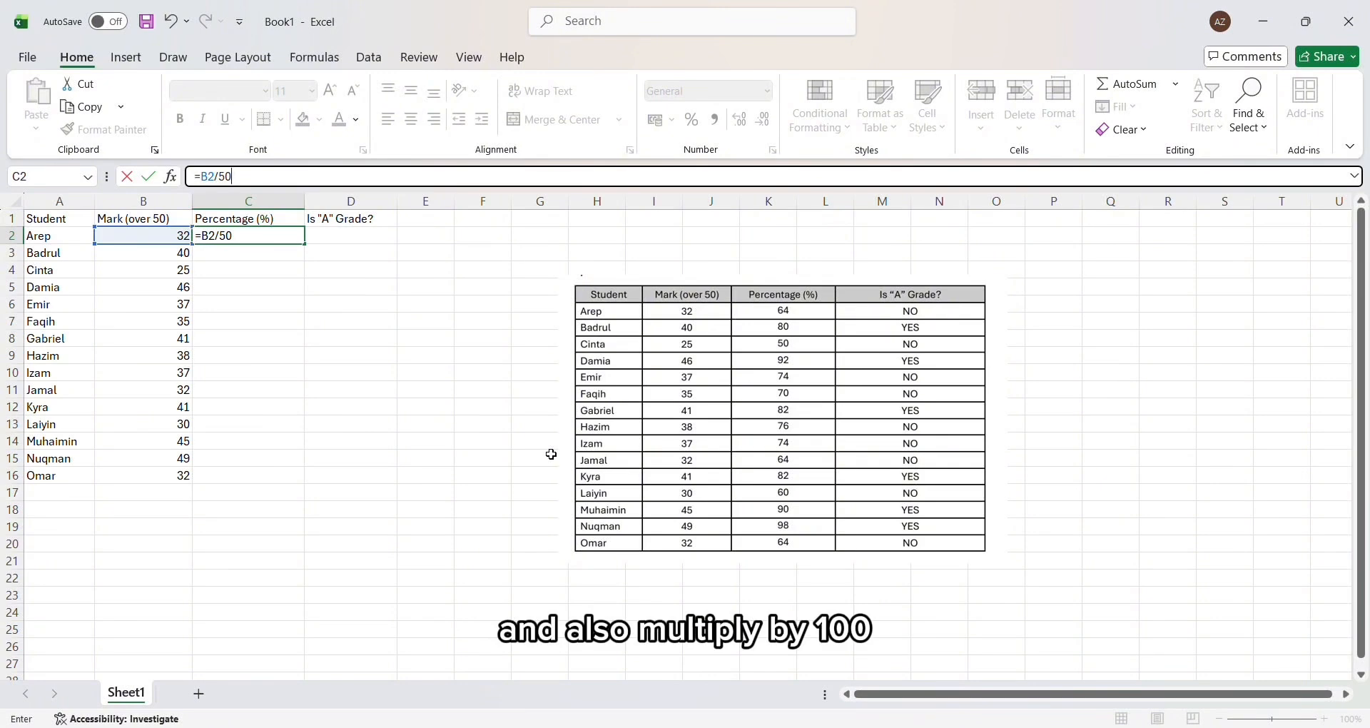
type("*100")
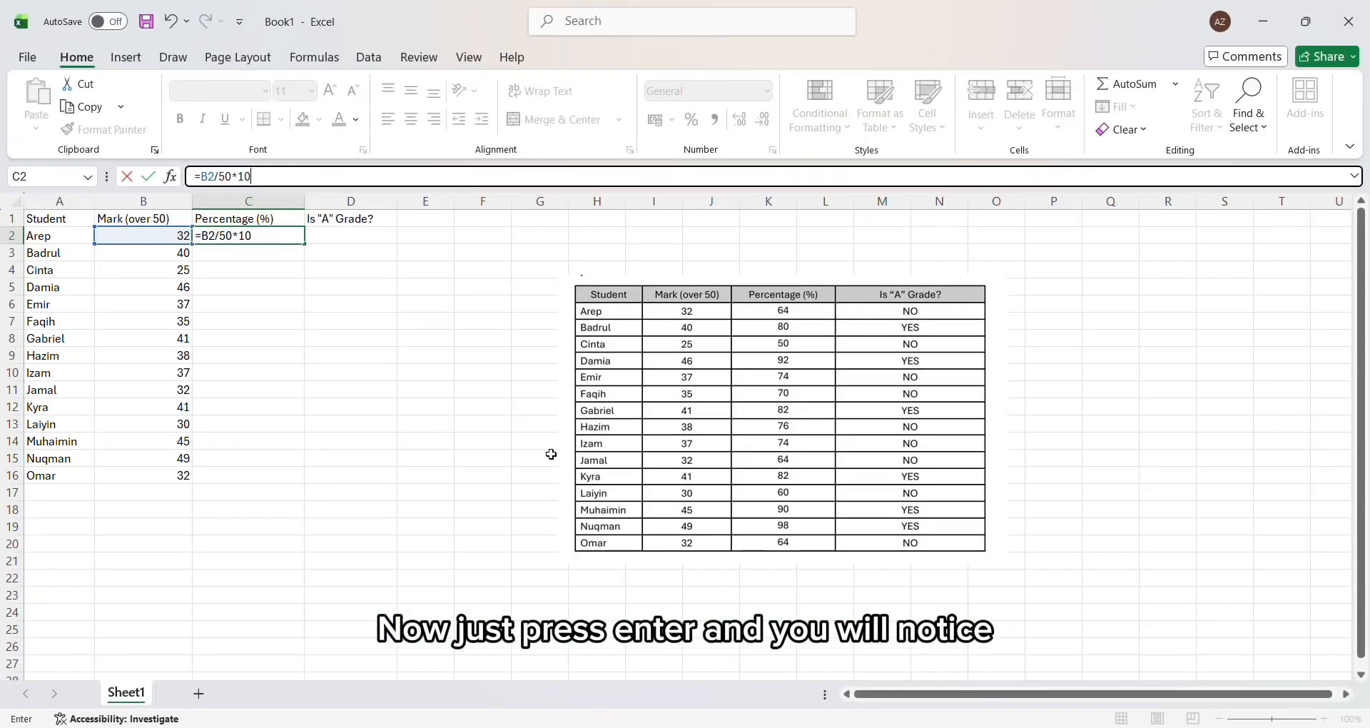
type("0")
key("Return")
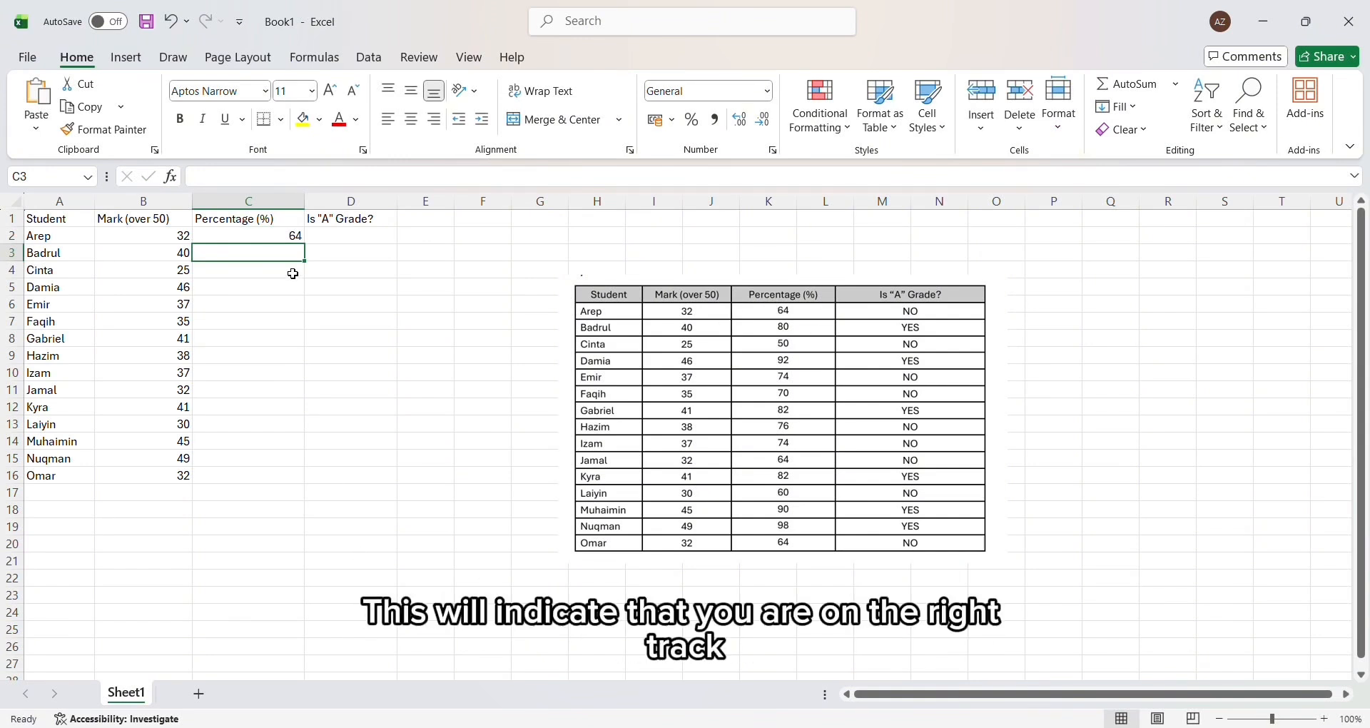
Step: Fill the percentage formula from cell C2 down to C16
left_click(289, 242)
left_click(300, 256)
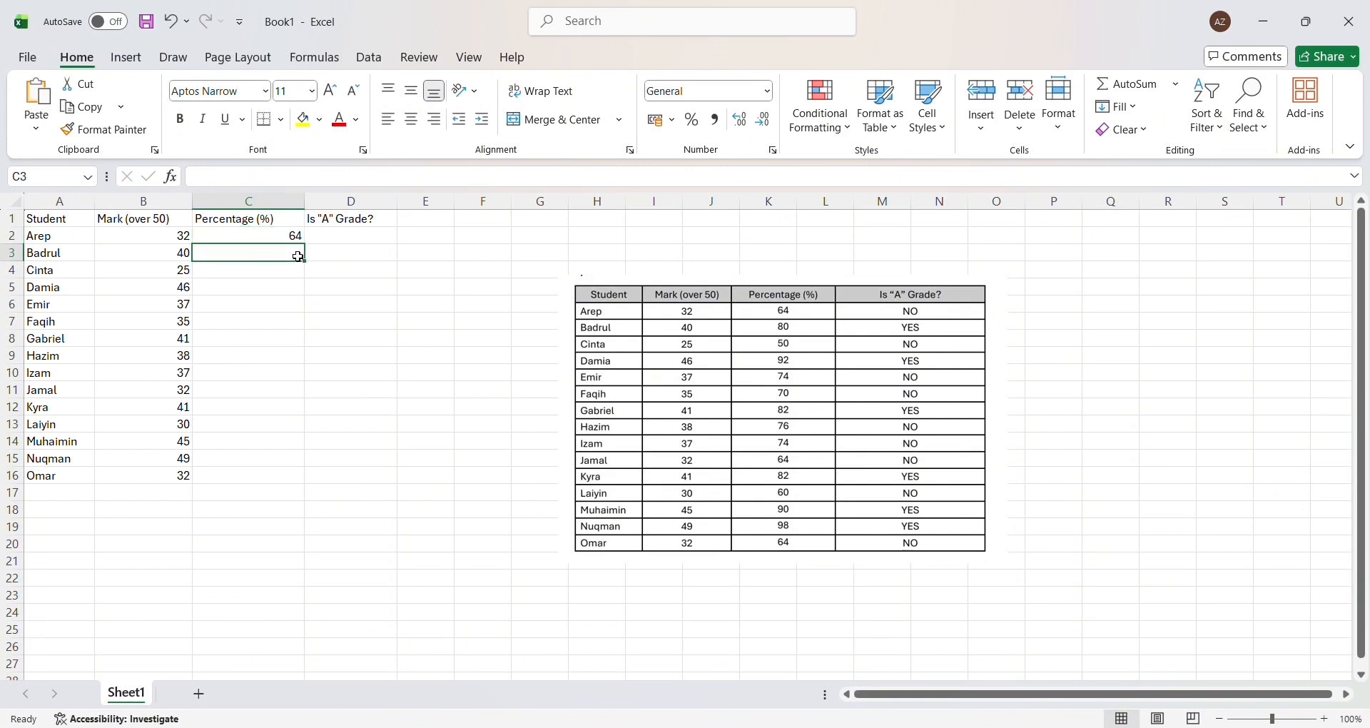
left_click(294, 271)
left_click(285, 307)
left_click(284, 325)
left_click(288, 241)
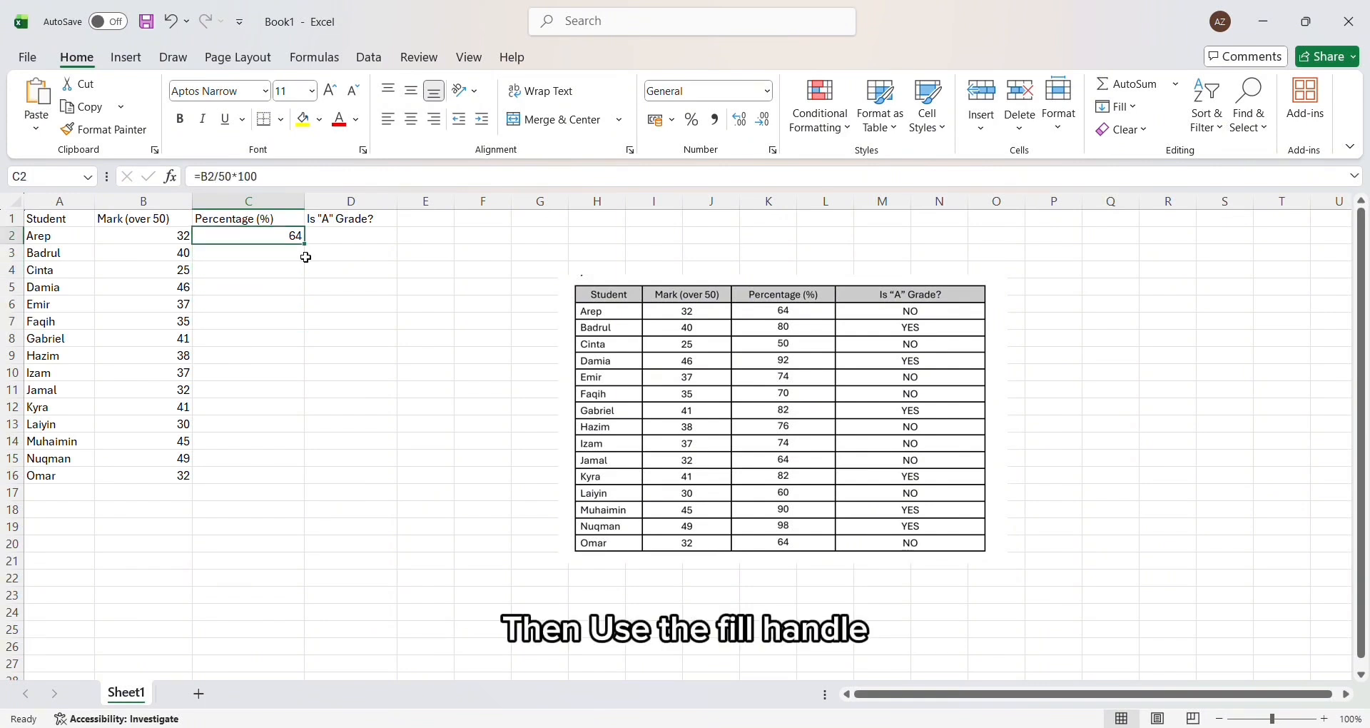
left_click_drag(305, 244, 299, 480)
left_click(415, 553)
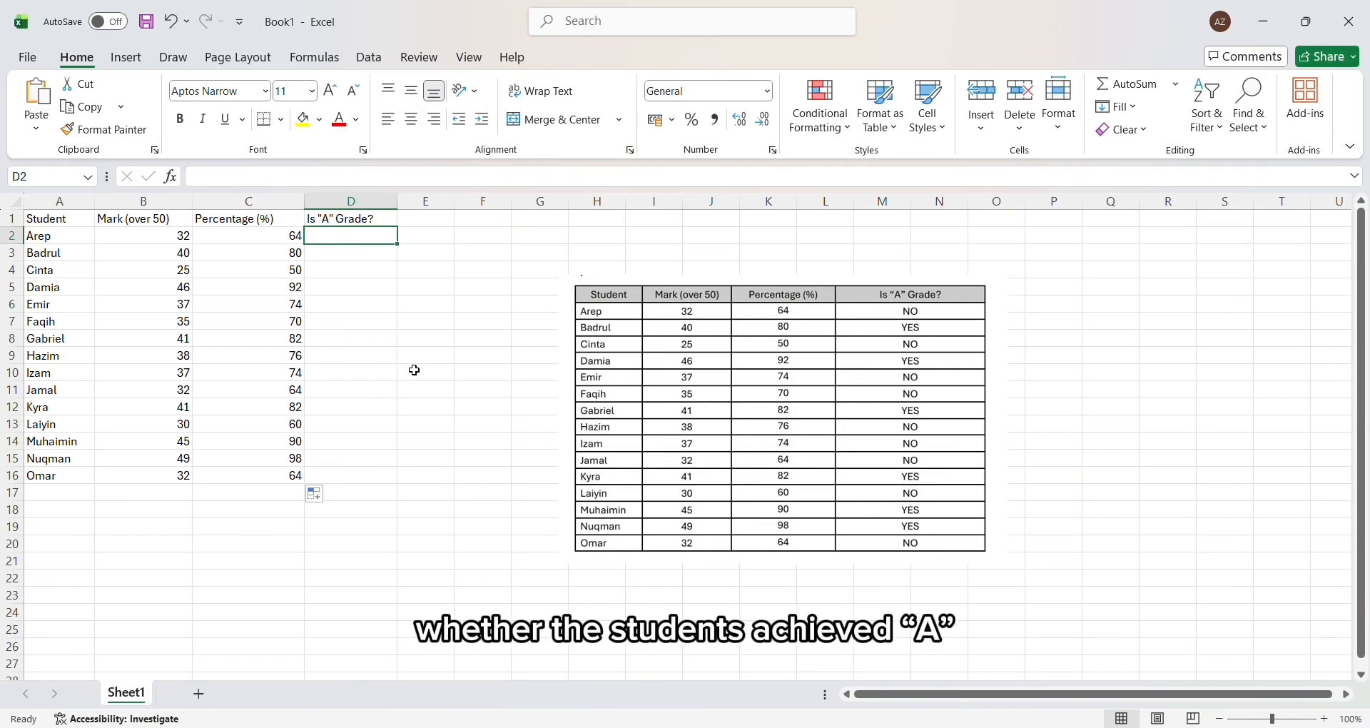
Step: Enter the formula =IF(C2>=80, "YES", "NO") in cell D2 to check for an "A" grade
left_click(278, 179)
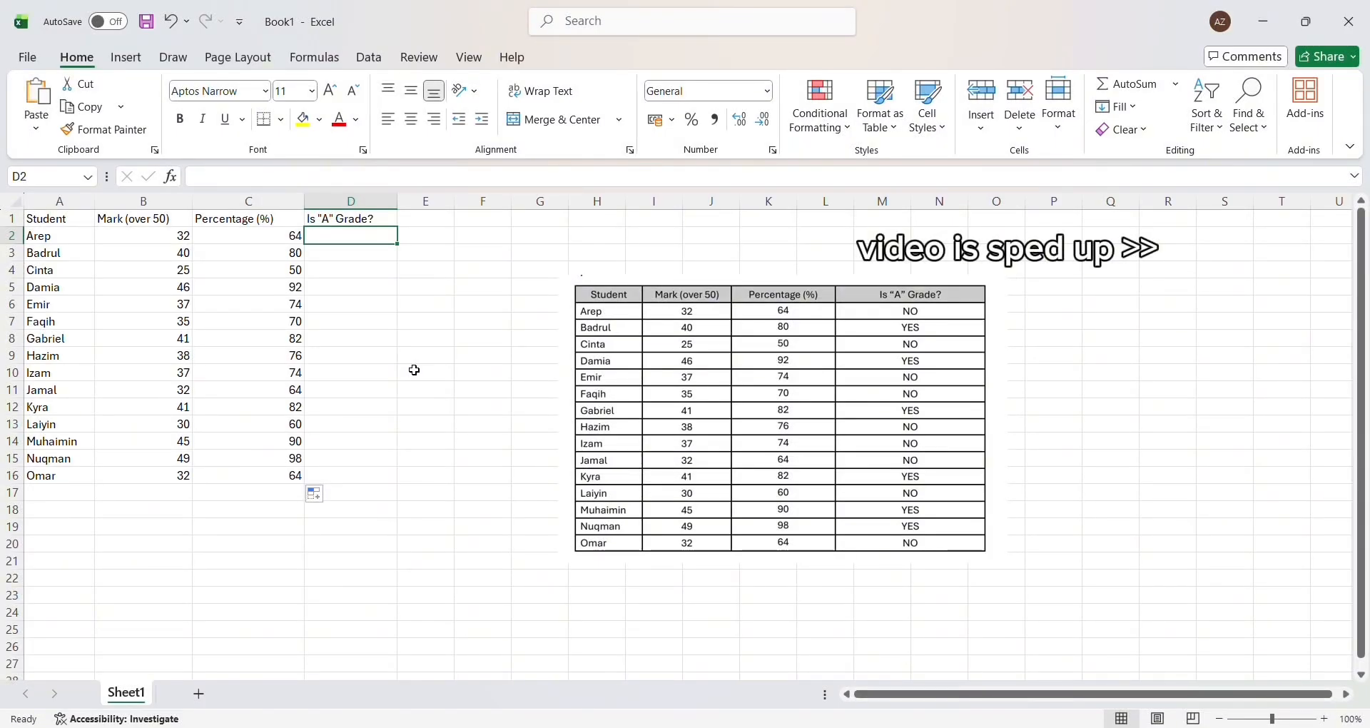
key("F2")
type("=If")
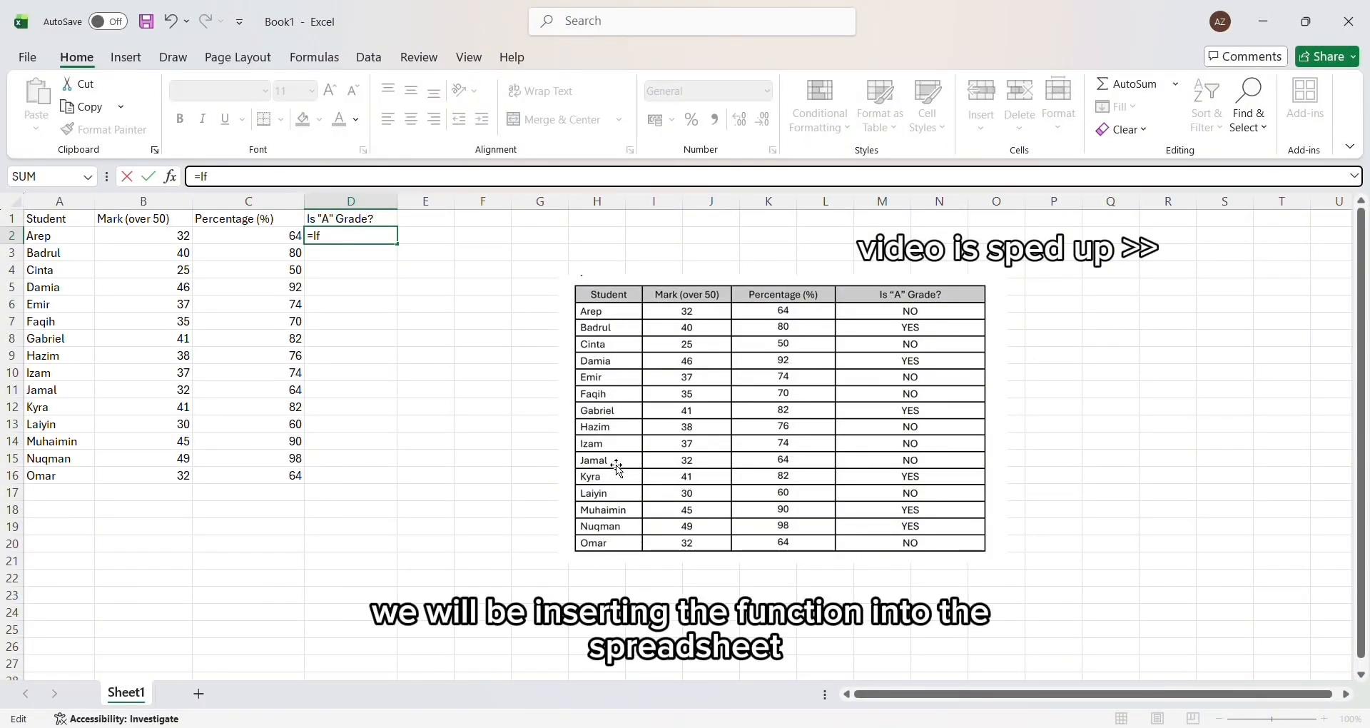
type("(")
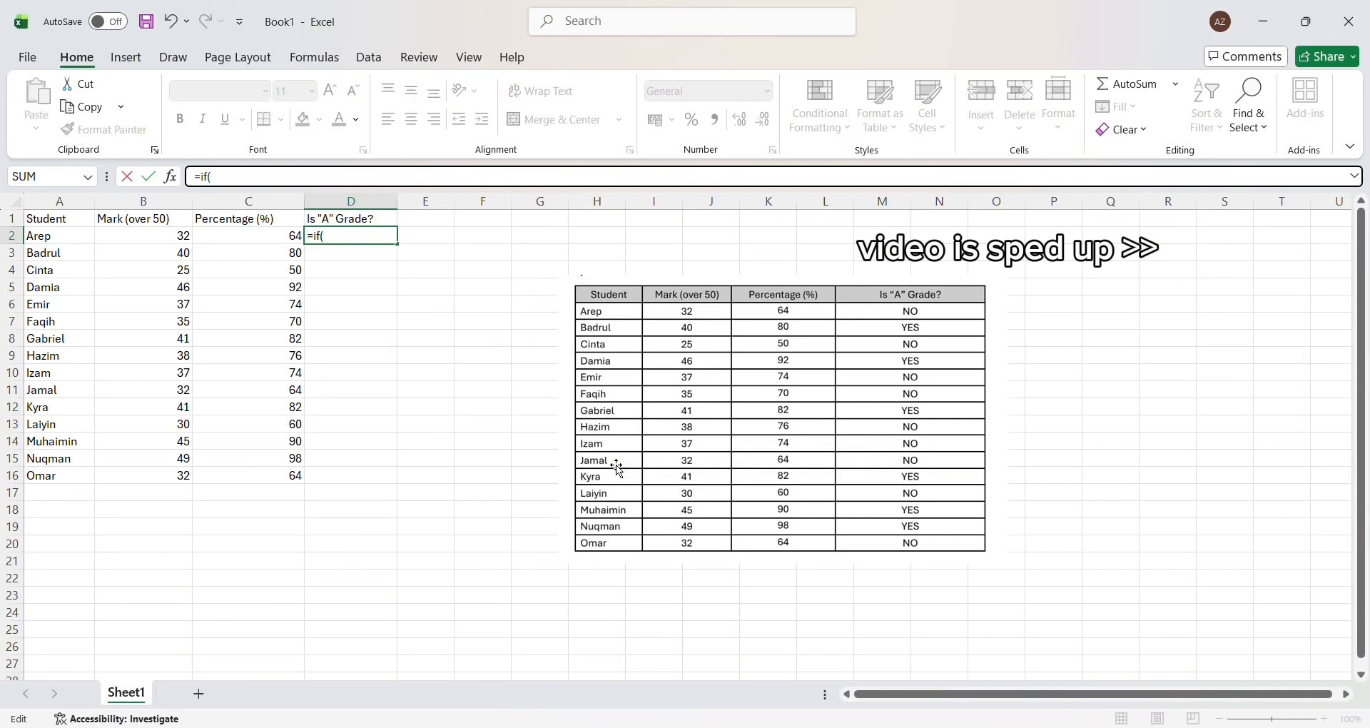
key("Left")
type(">=")
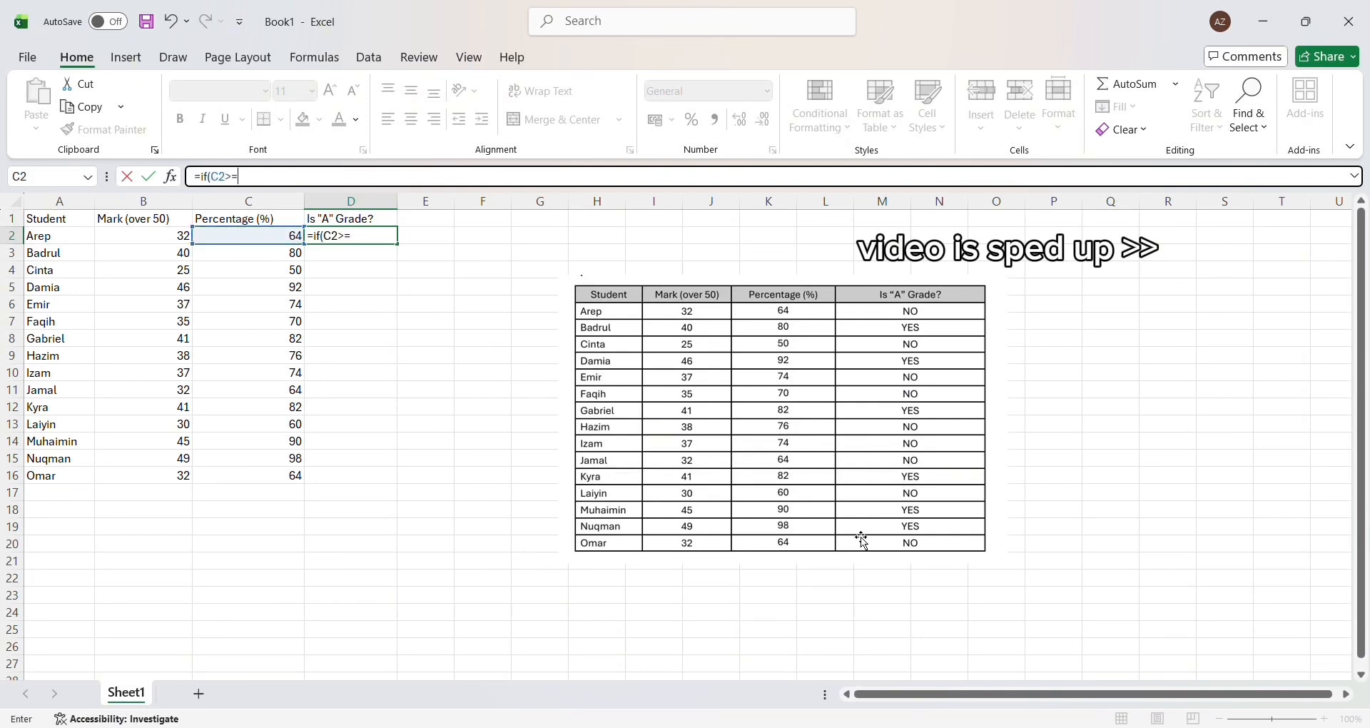
type("80, \"YES\", \"NO\"")
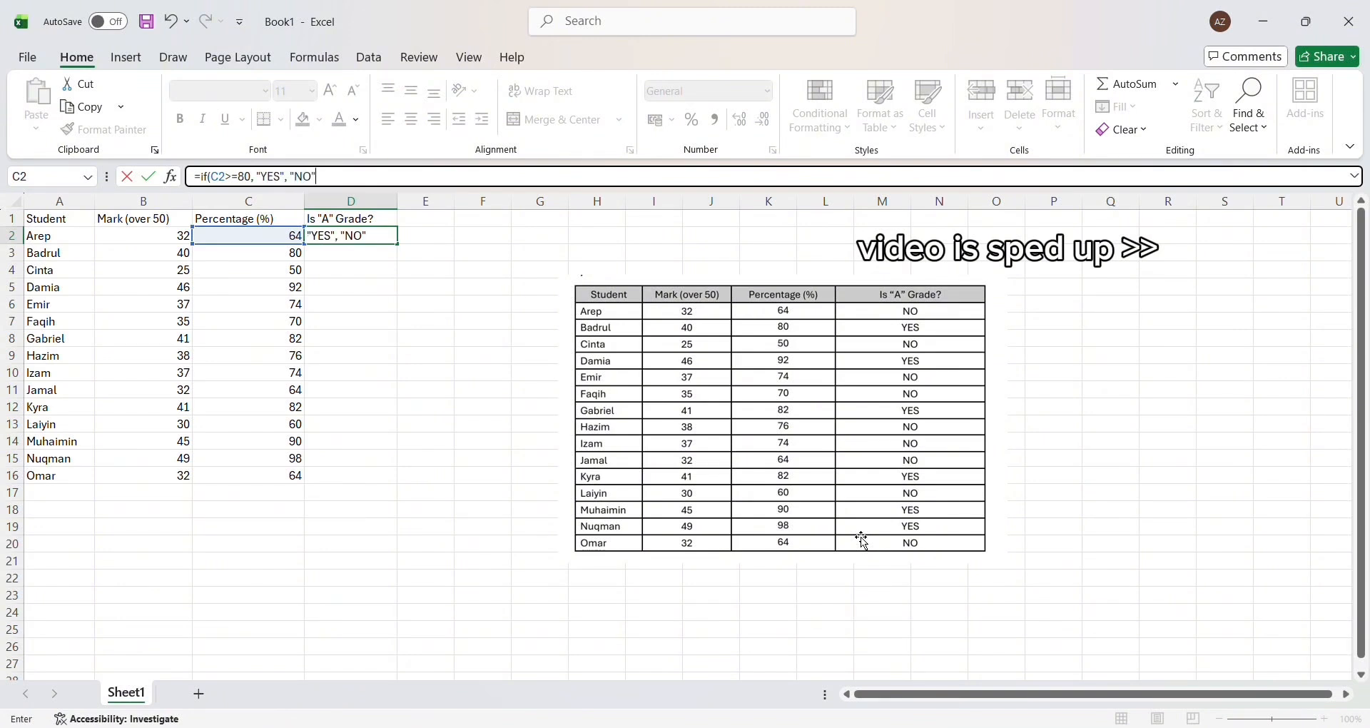
type(")")
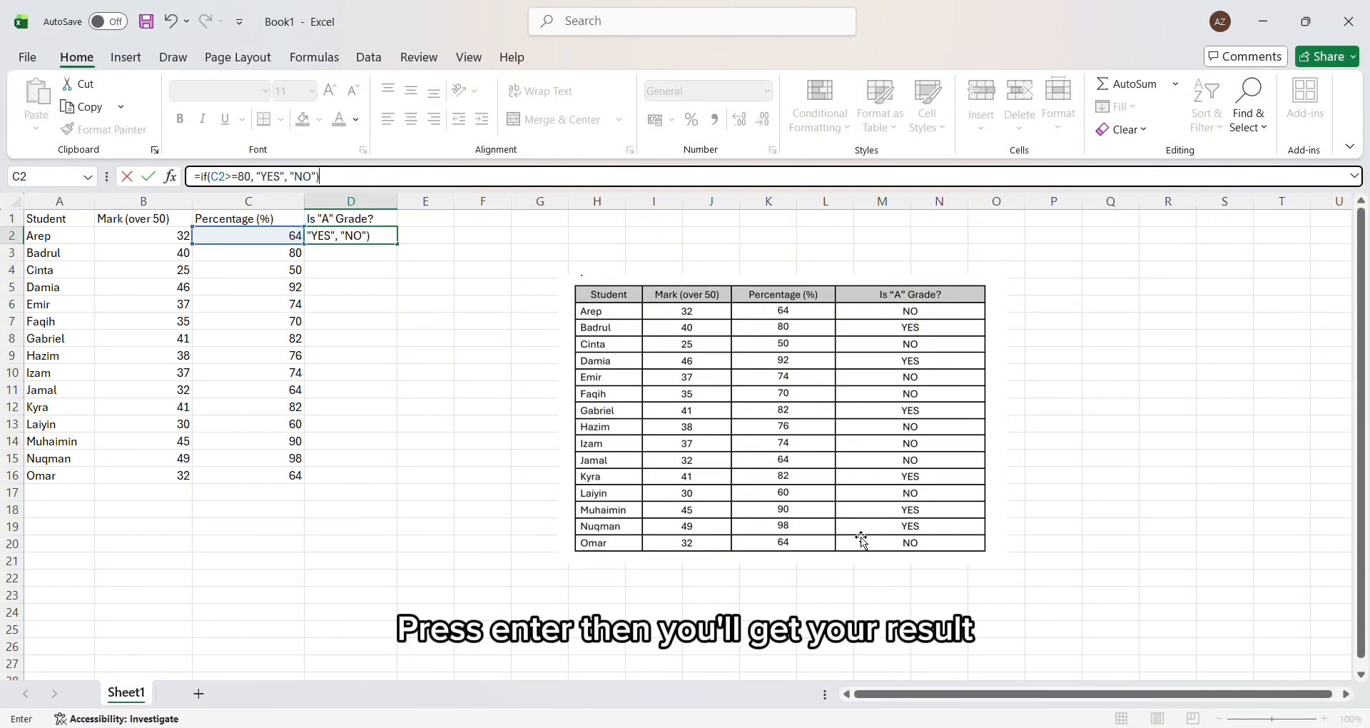
key("Return")
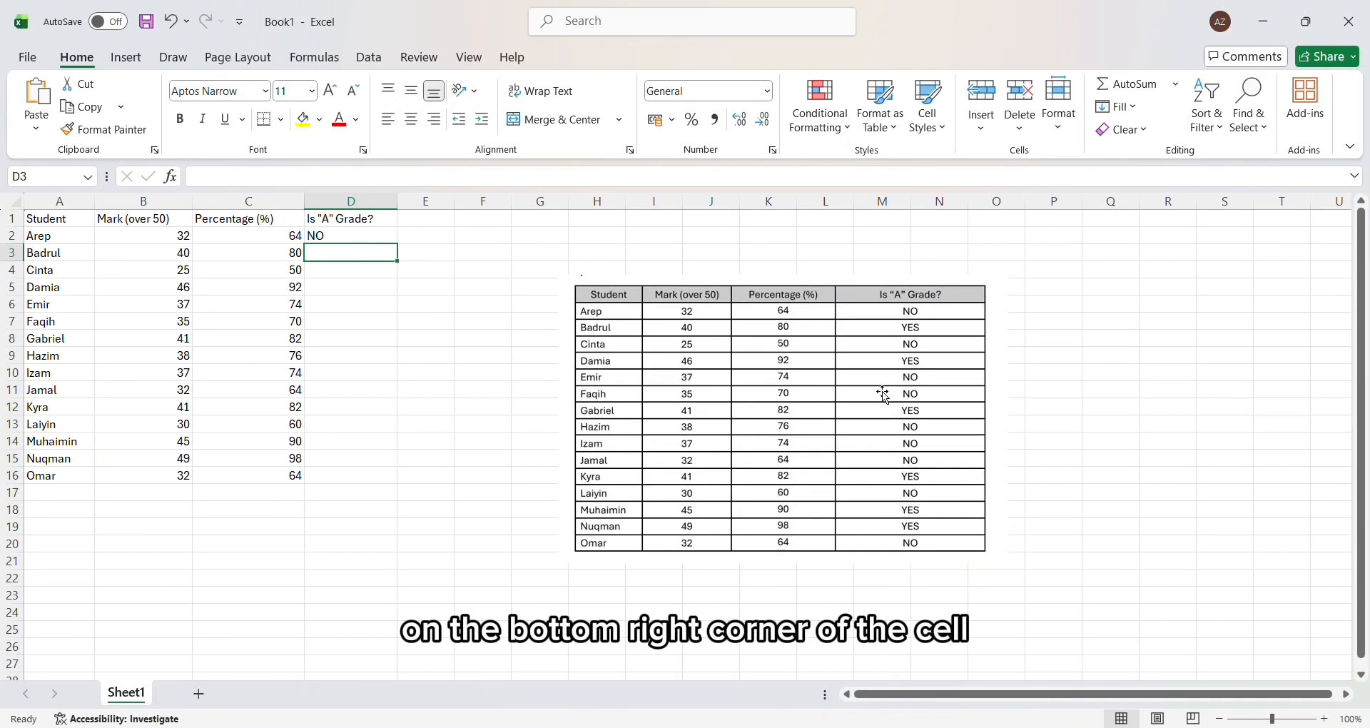
Step: Fill the "A" grade check formula from cell D2 down to D16
left_click(361, 237)
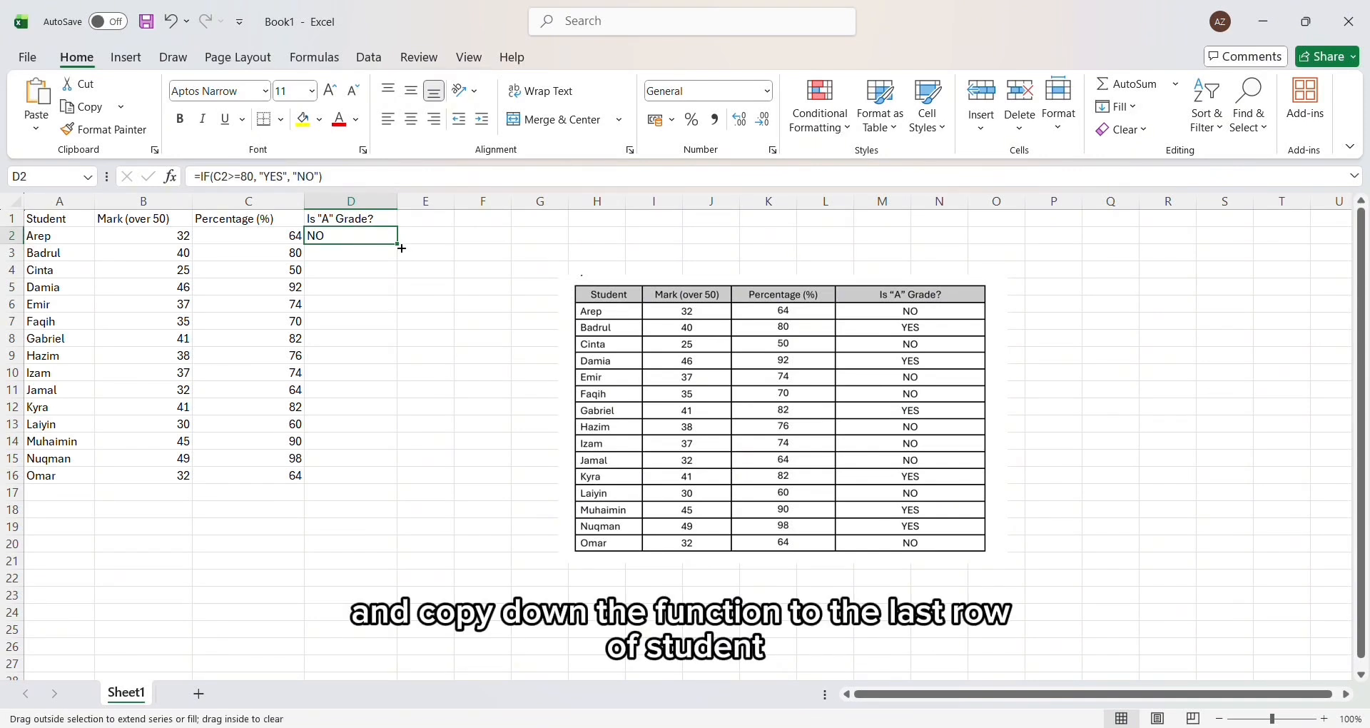
left_click_drag(402, 247, 384, 494)
left_click(351, 527)
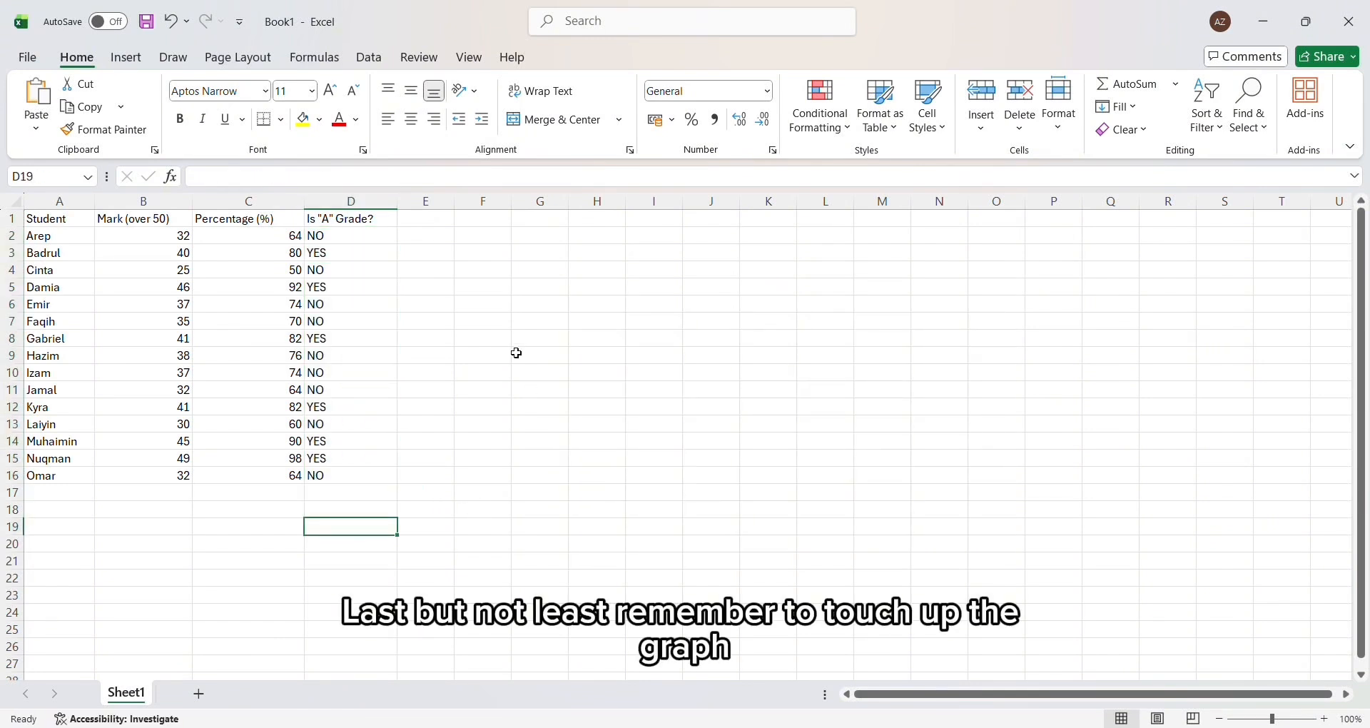
Step: Apply all borders to the whole table in cells A1 to D16
left_click_drag(43, 220, 364, 460)
left_click(597, 309)
left_click_drag(64, 222, 373, 482)
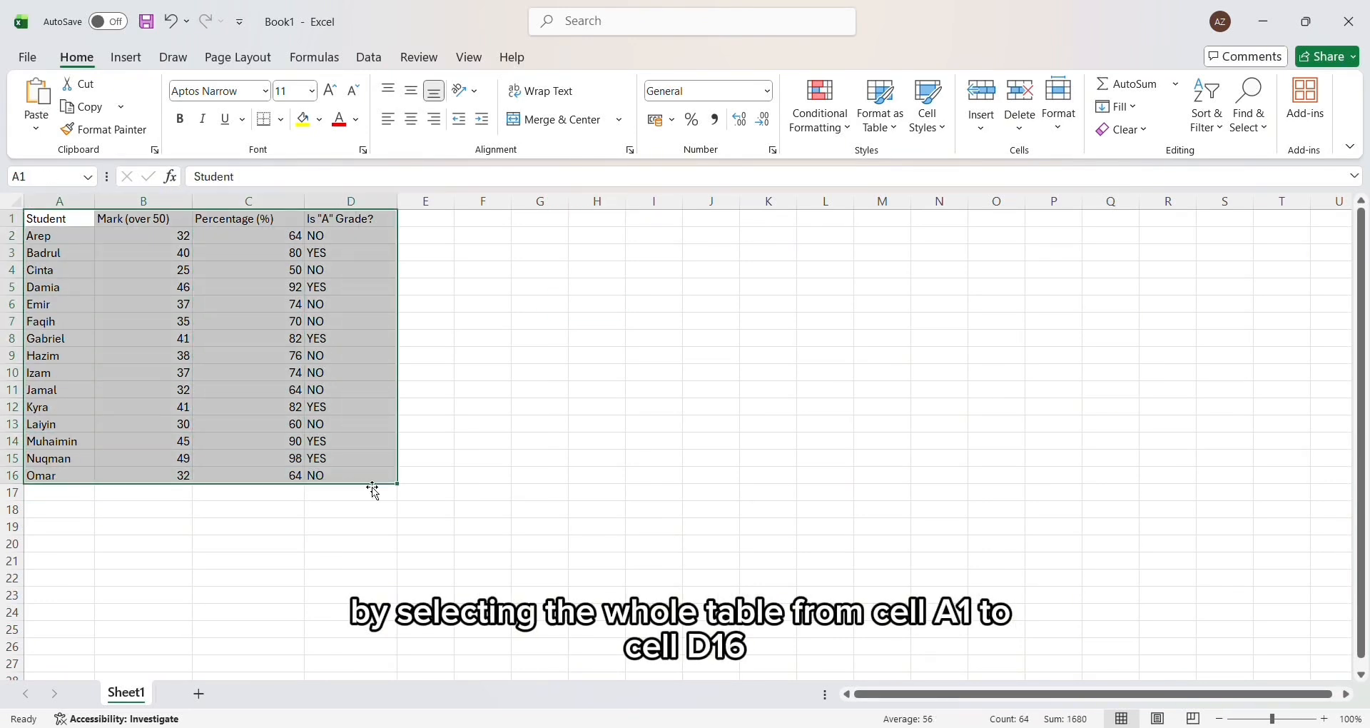
left_click(282, 121)
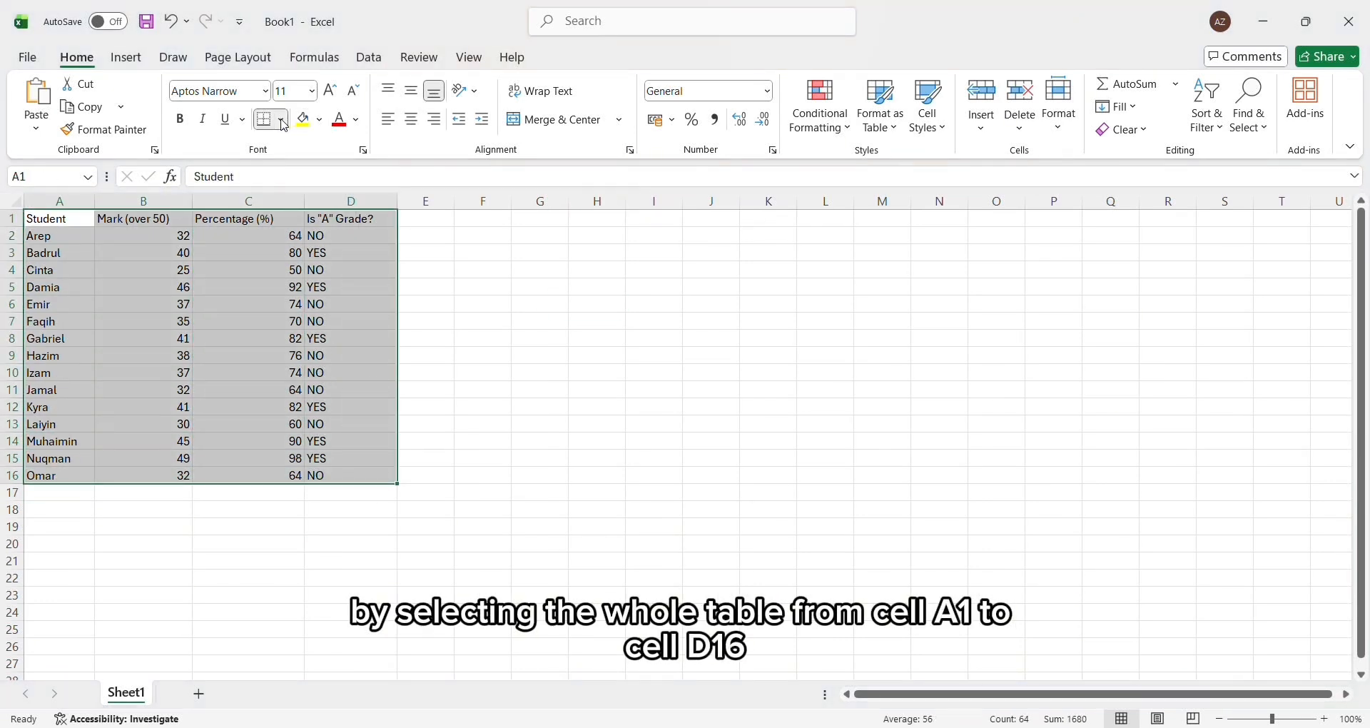
left_click(311, 311)
left_click(416, 293)
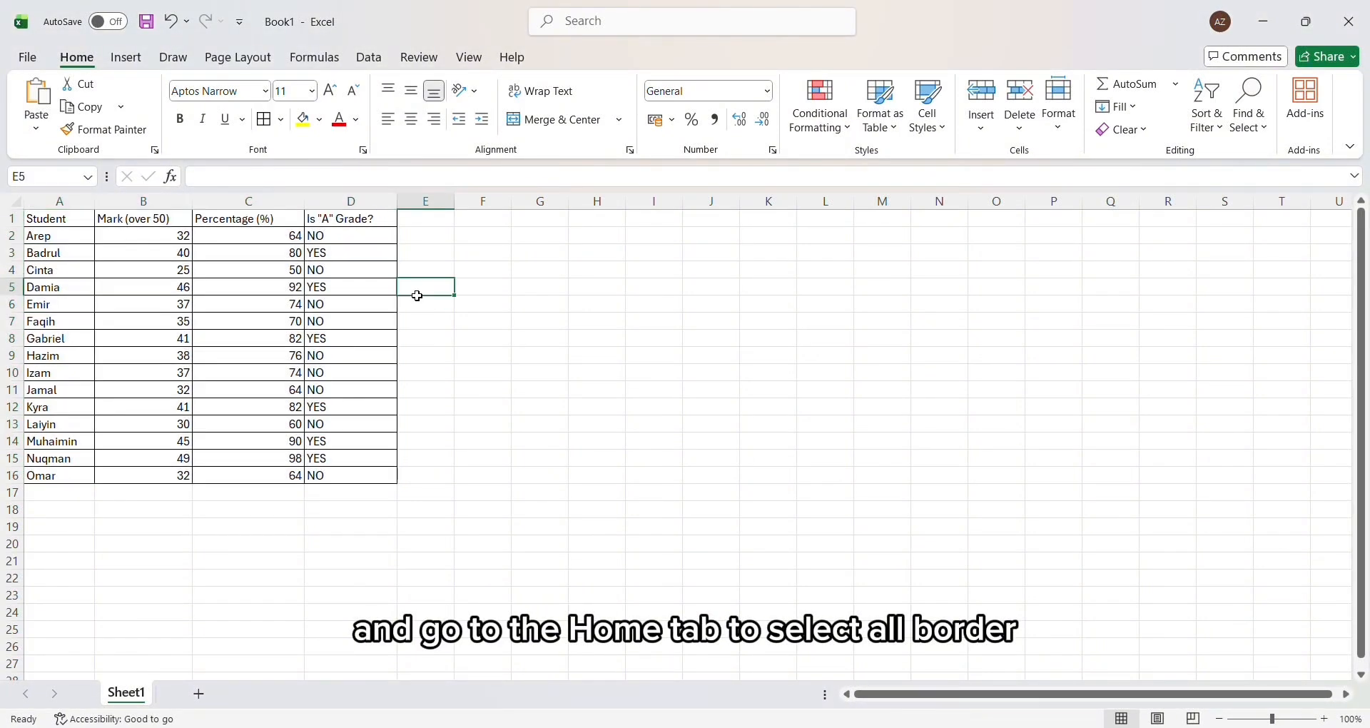
Step: Center the contents of cells A1 to D16 and fill the header cells A1 to D1 with light grey
left_click_drag(50, 218, 342, 477)
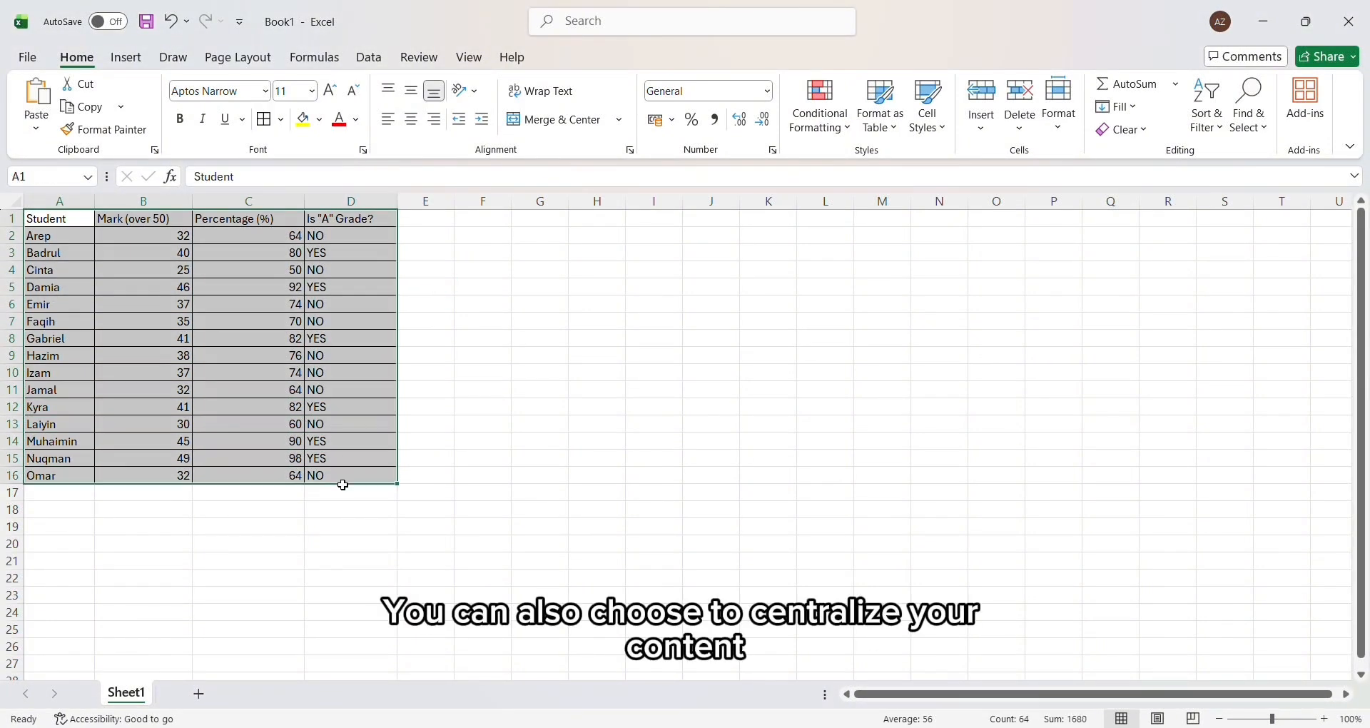
left_click(411, 119)
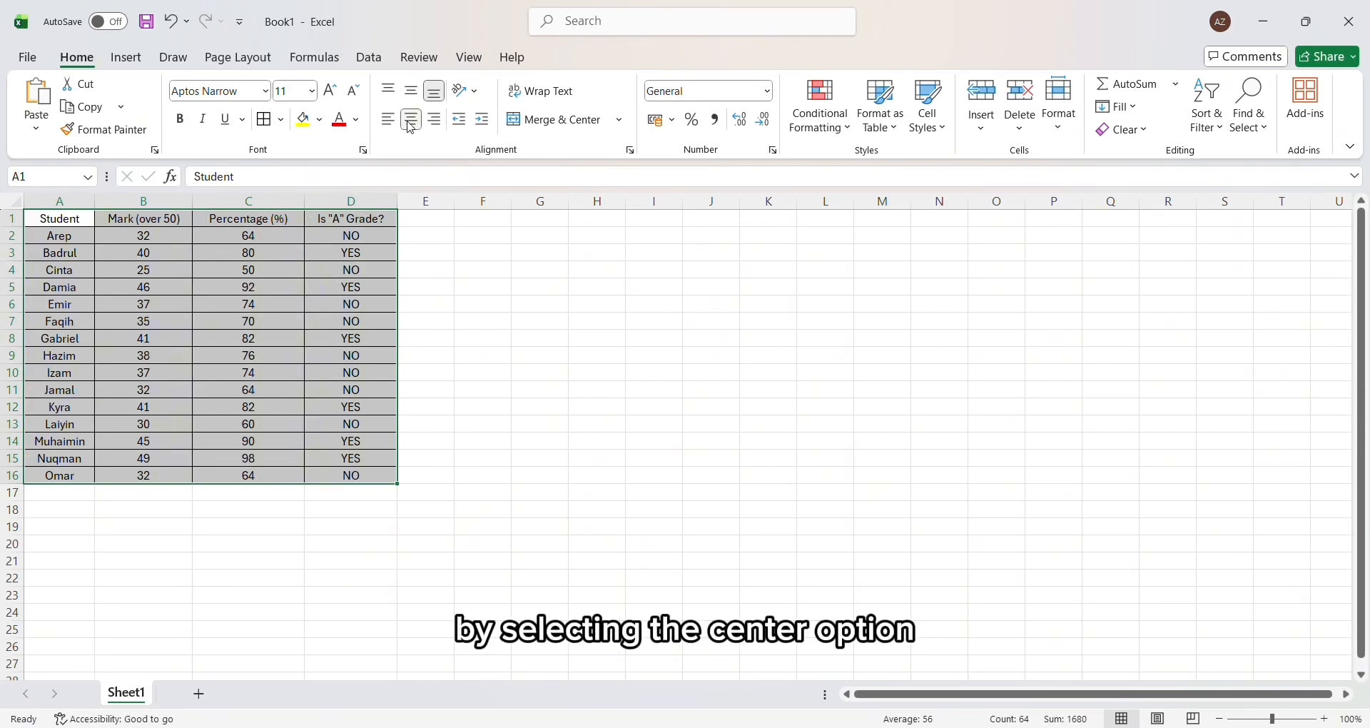
left_click(419, 255)
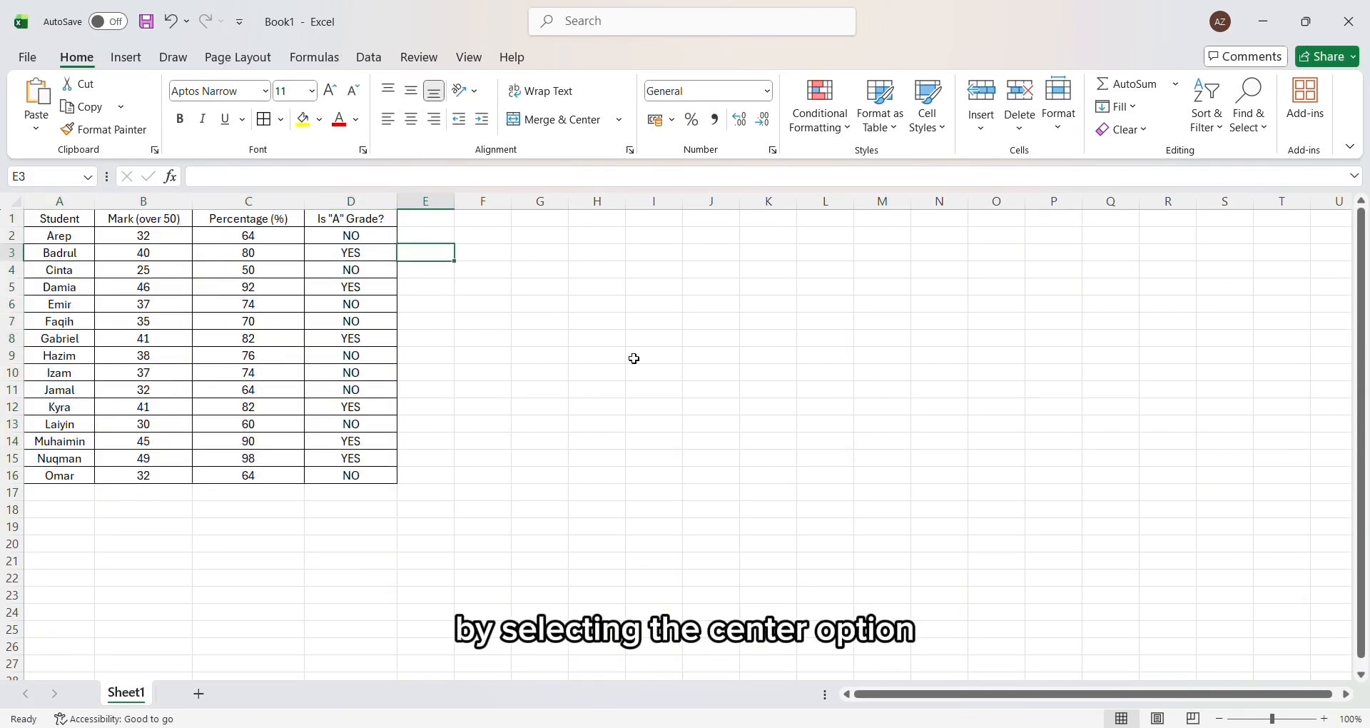
left_click_drag(54, 219, 351, 220)
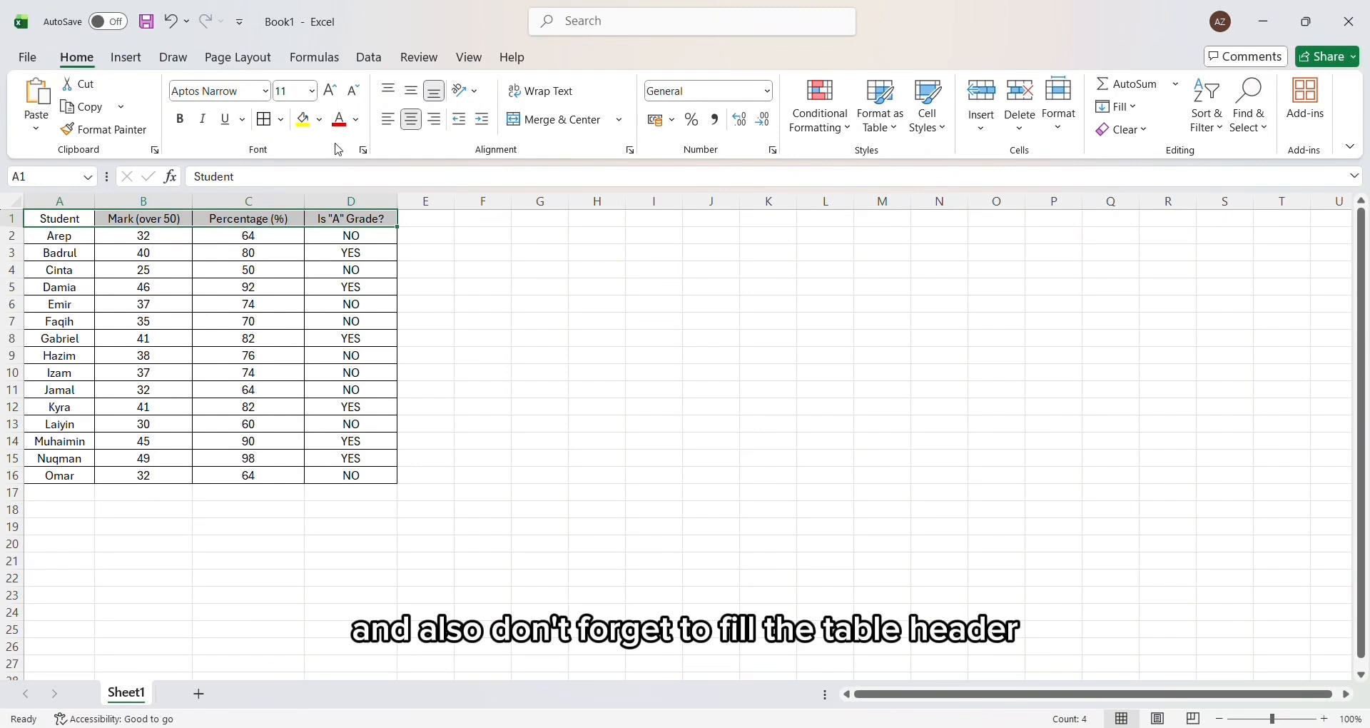
left_click(319, 119)
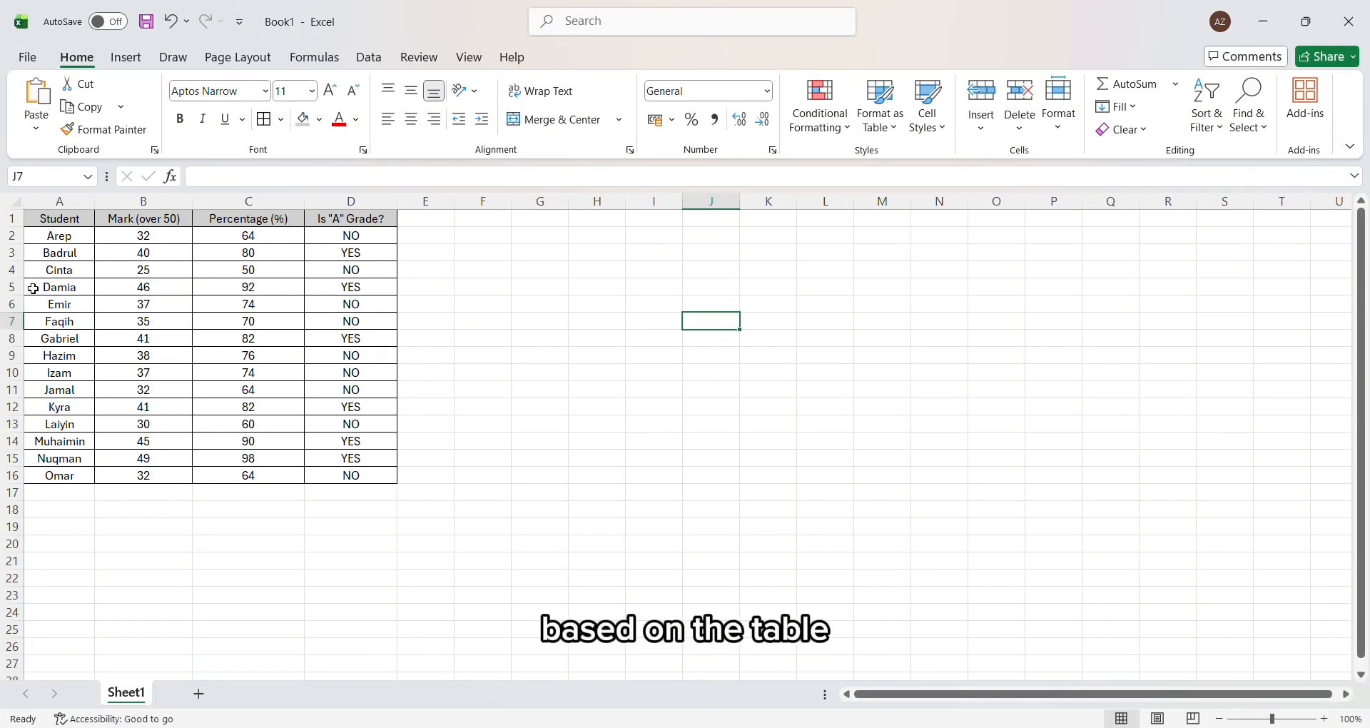
Step: Insert a 3-D clustered column chart of the students' marks and percentages from cells A1 to C16
left_click_drag(47, 223, 261, 476)
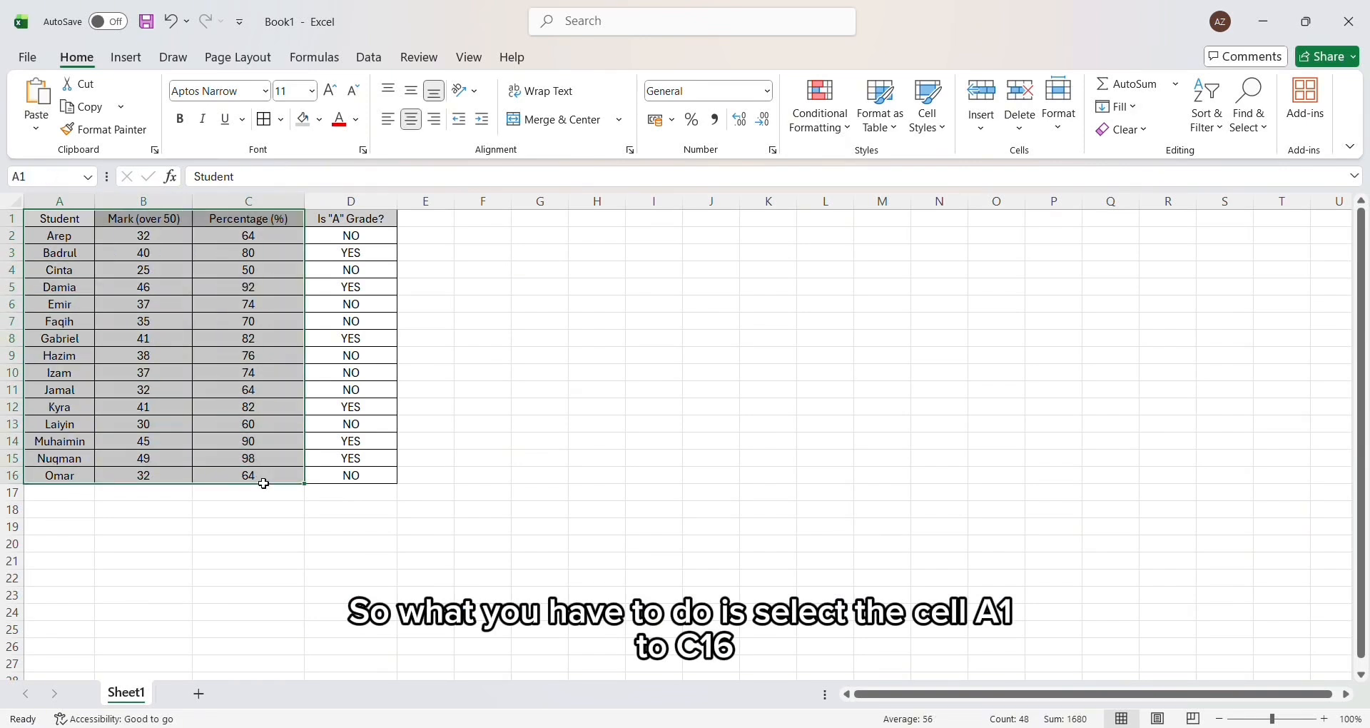
left_click(127, 58)
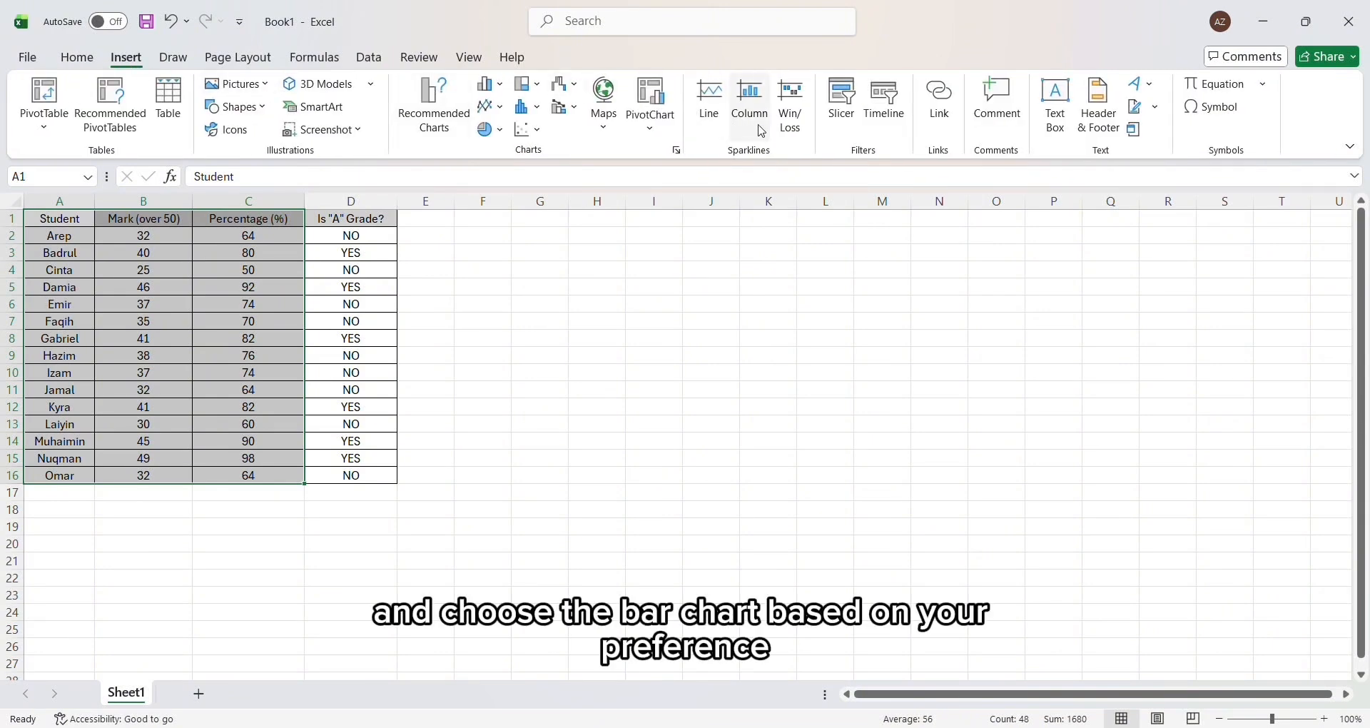
left_click(498, 91)
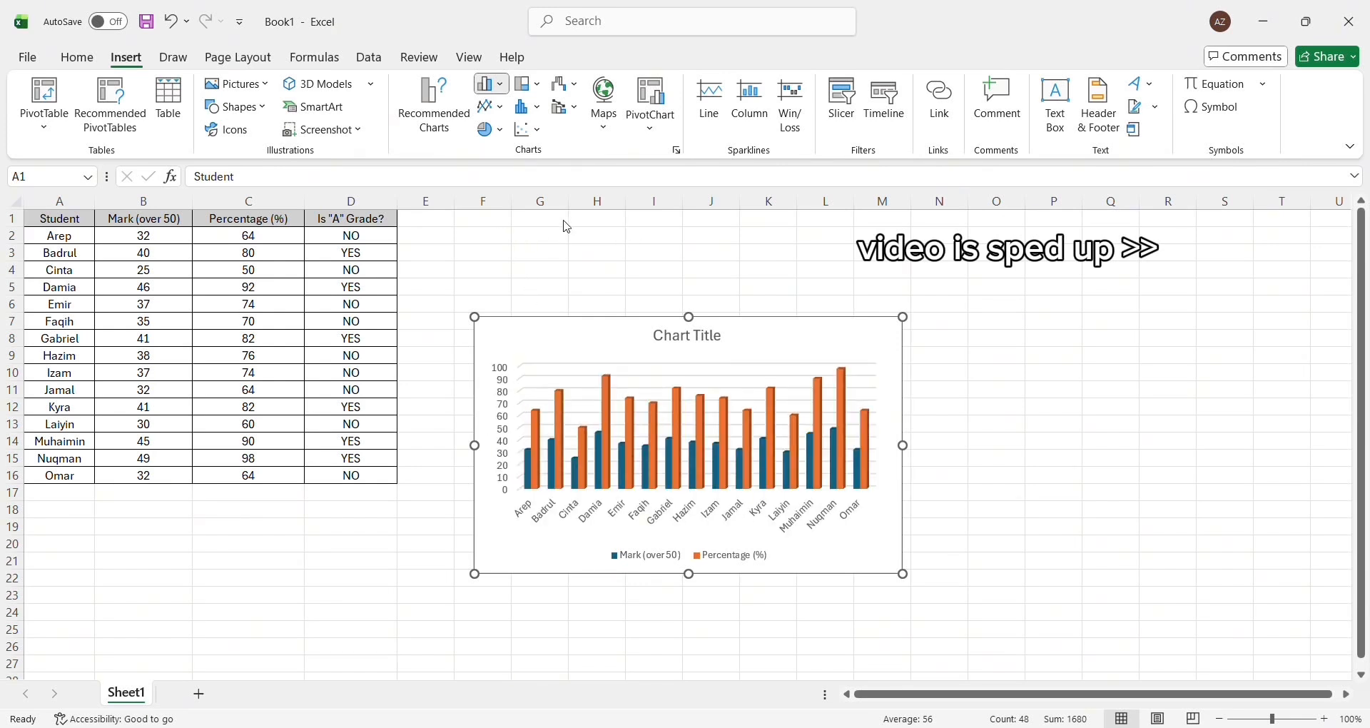
left_click(503, 229)
Step: Move the chart up beside the table and apply the third chart style, with the grey gradient background
left_click_drag(712, 331, 776, 257)
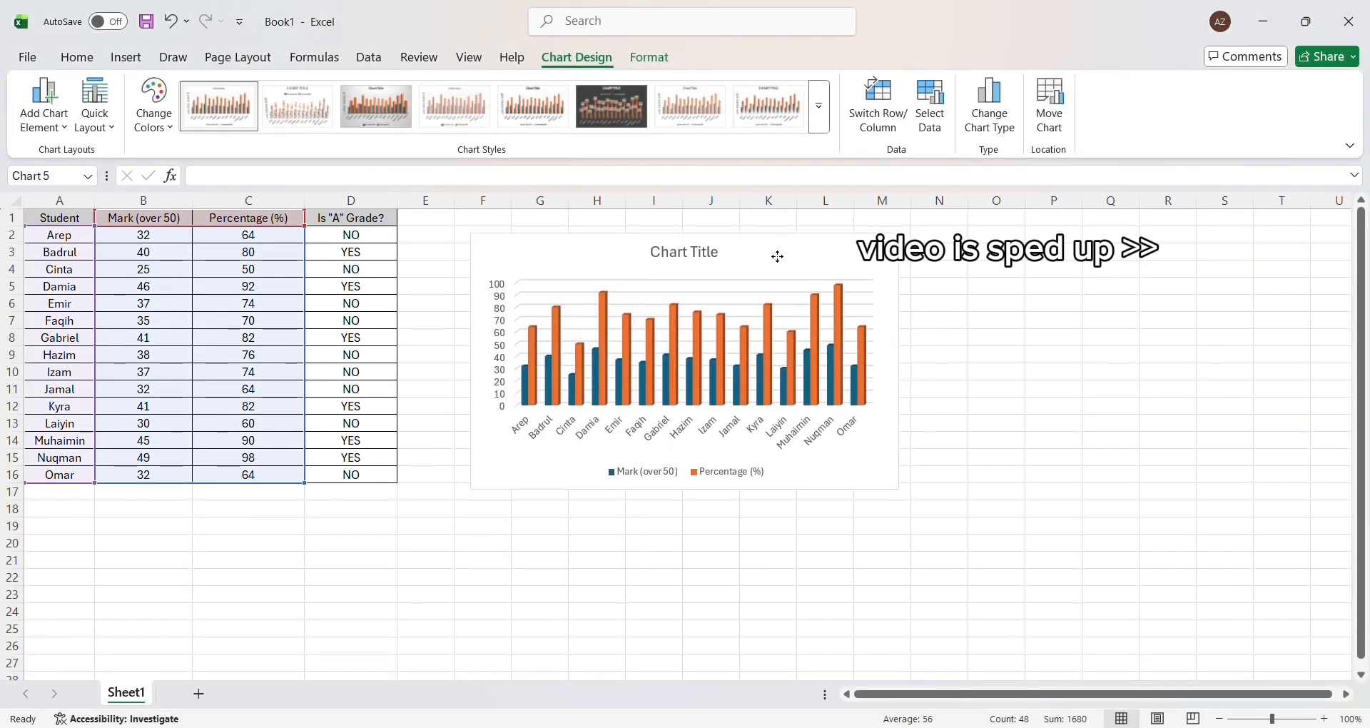
left_click(376, 107)
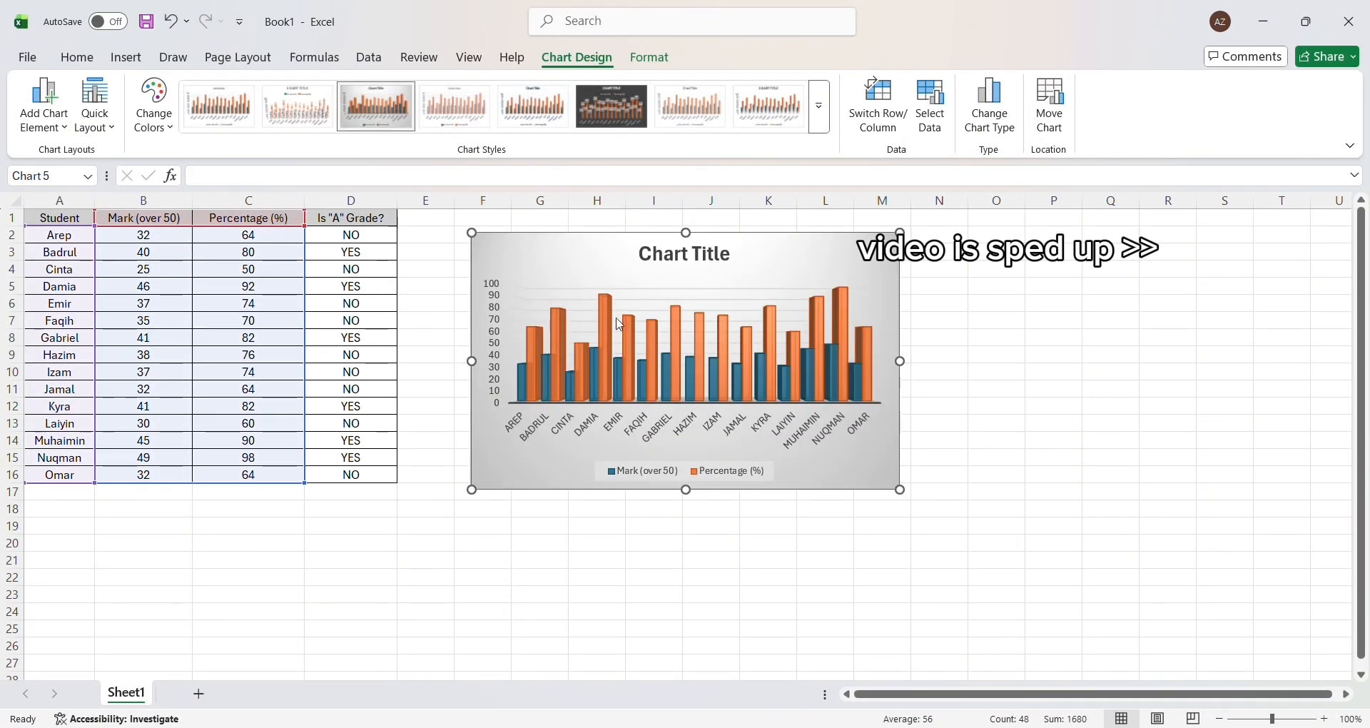
left_click(994, 475)
Step: Change the chart title to "Midterm's Result"
left_click(698, 260)
left_click(941, 290)
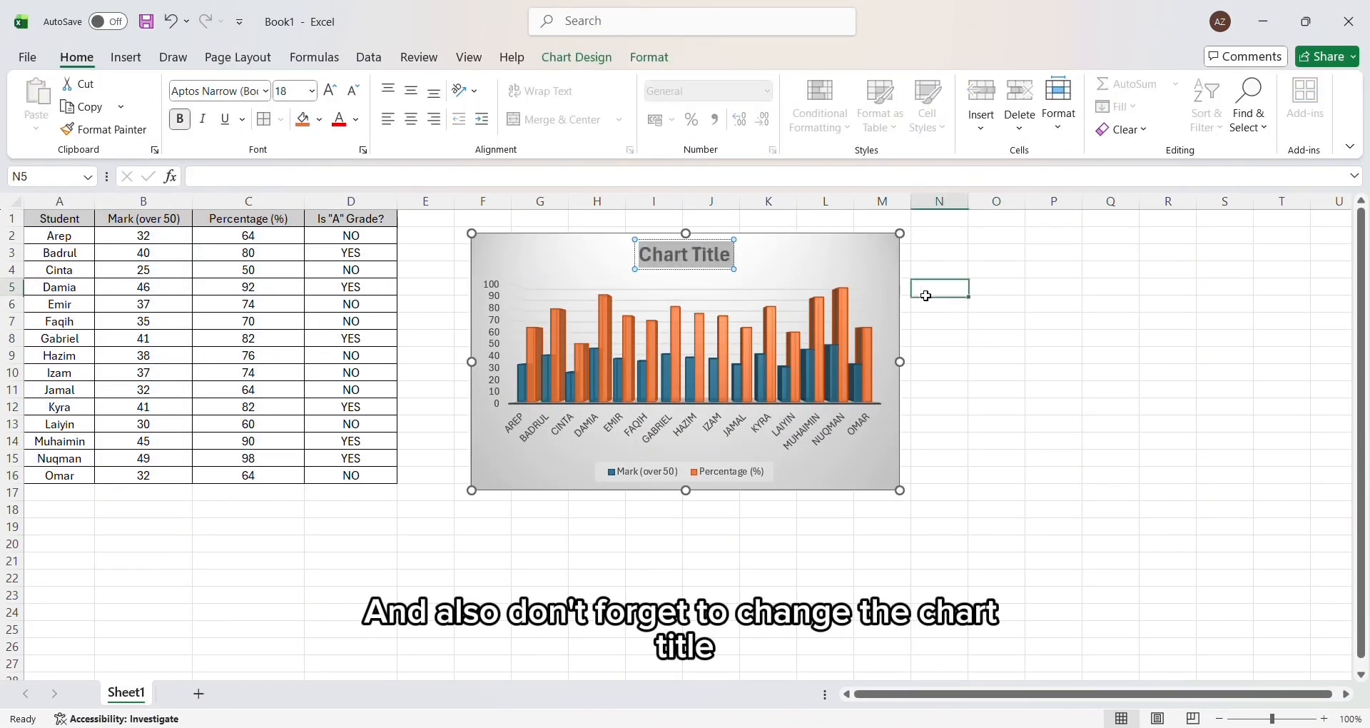
double_click(718, 259)
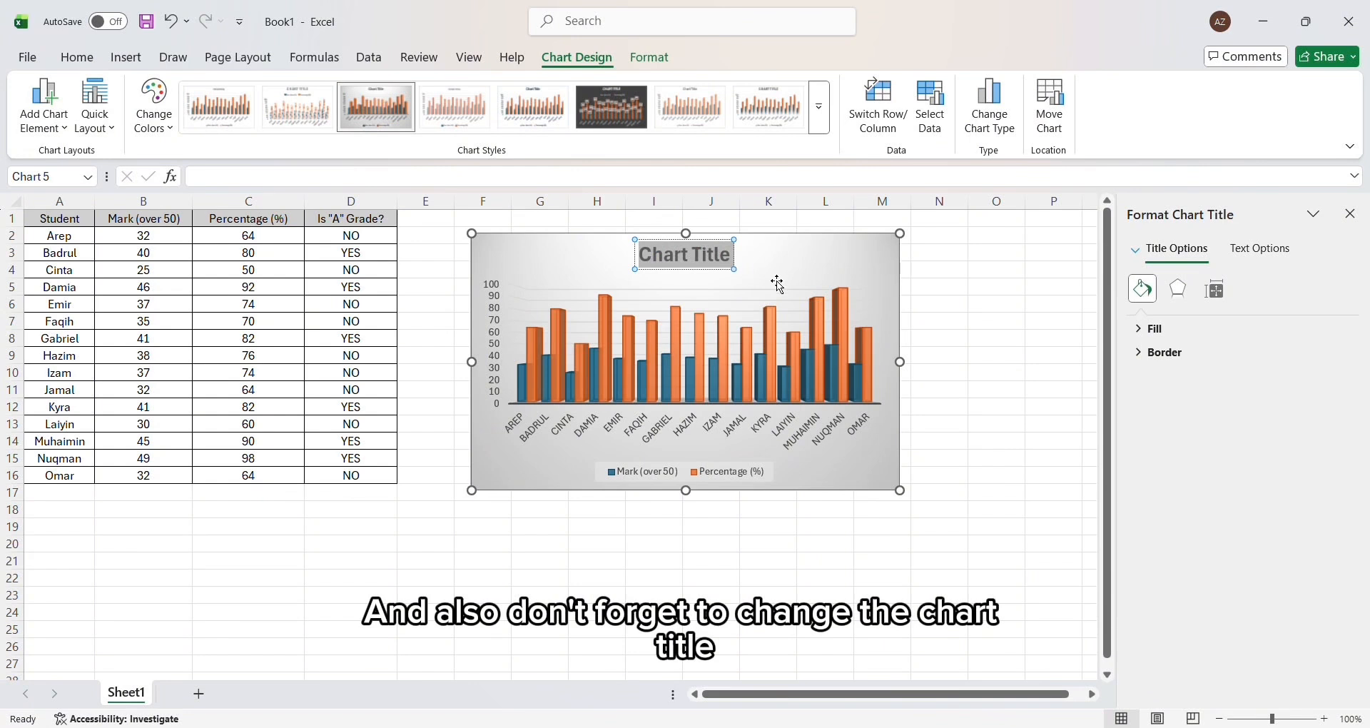
type("Midterm's Result")
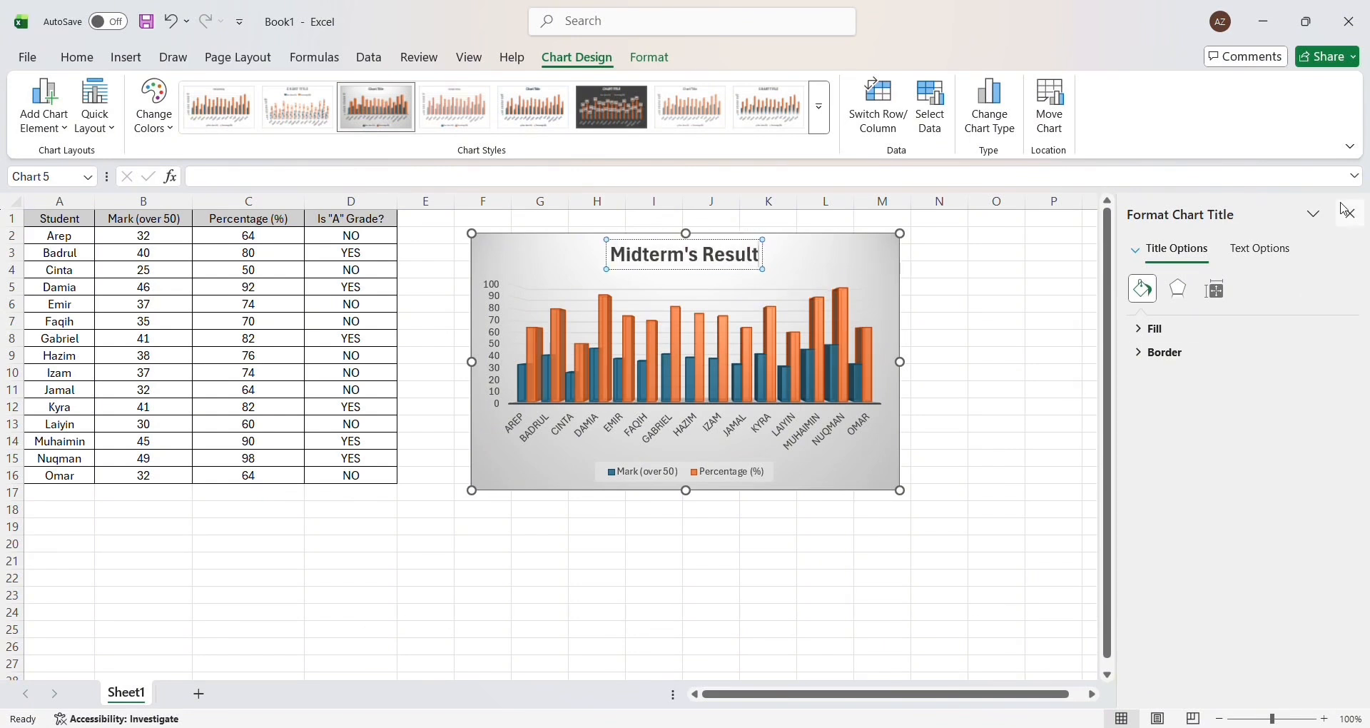
left_click(999, 338)
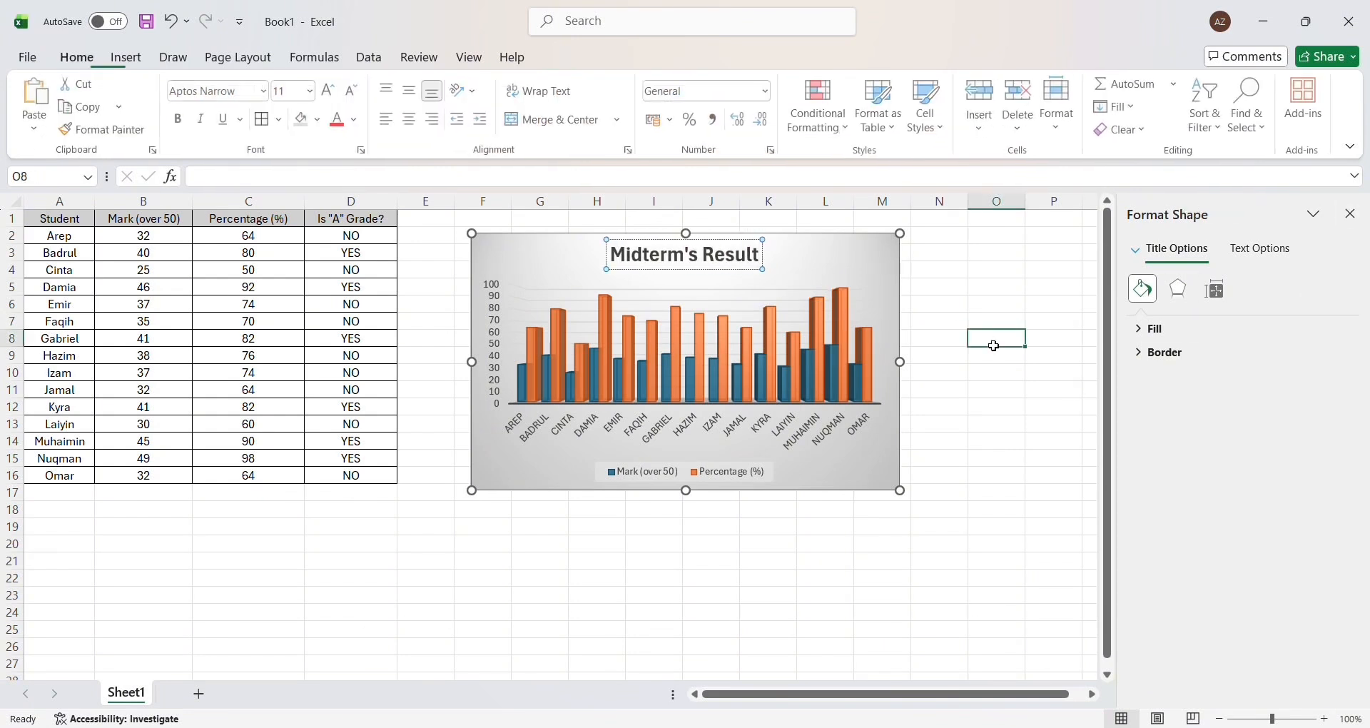